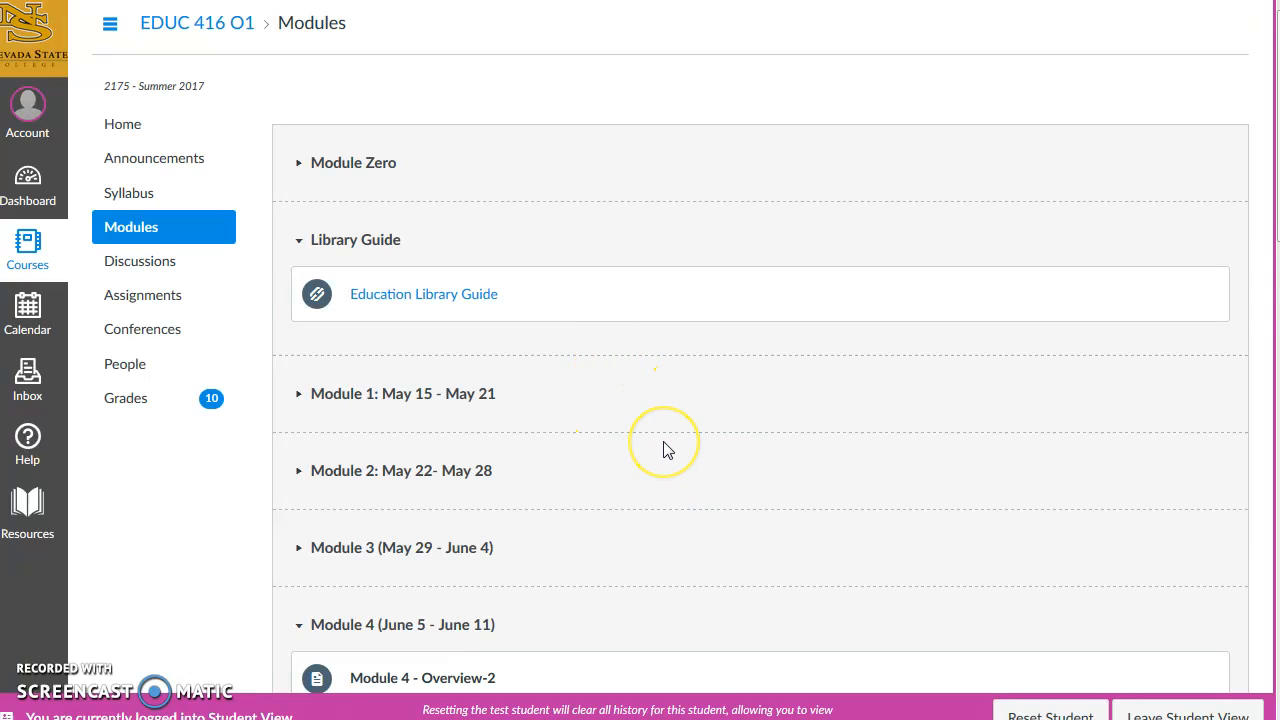
# Open the Files area from the student account menu.
pyautogui.scroll(-10, 665, 448)
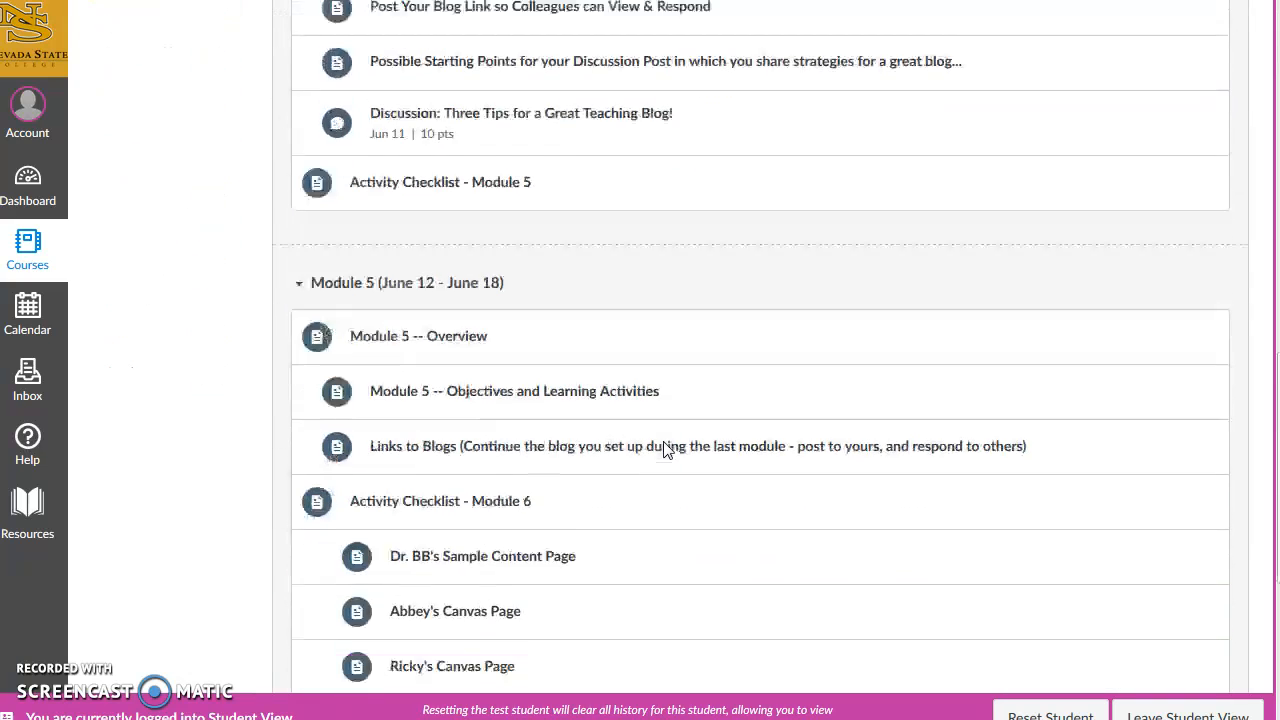
pyautogui.scroll(-3, 665, 448)
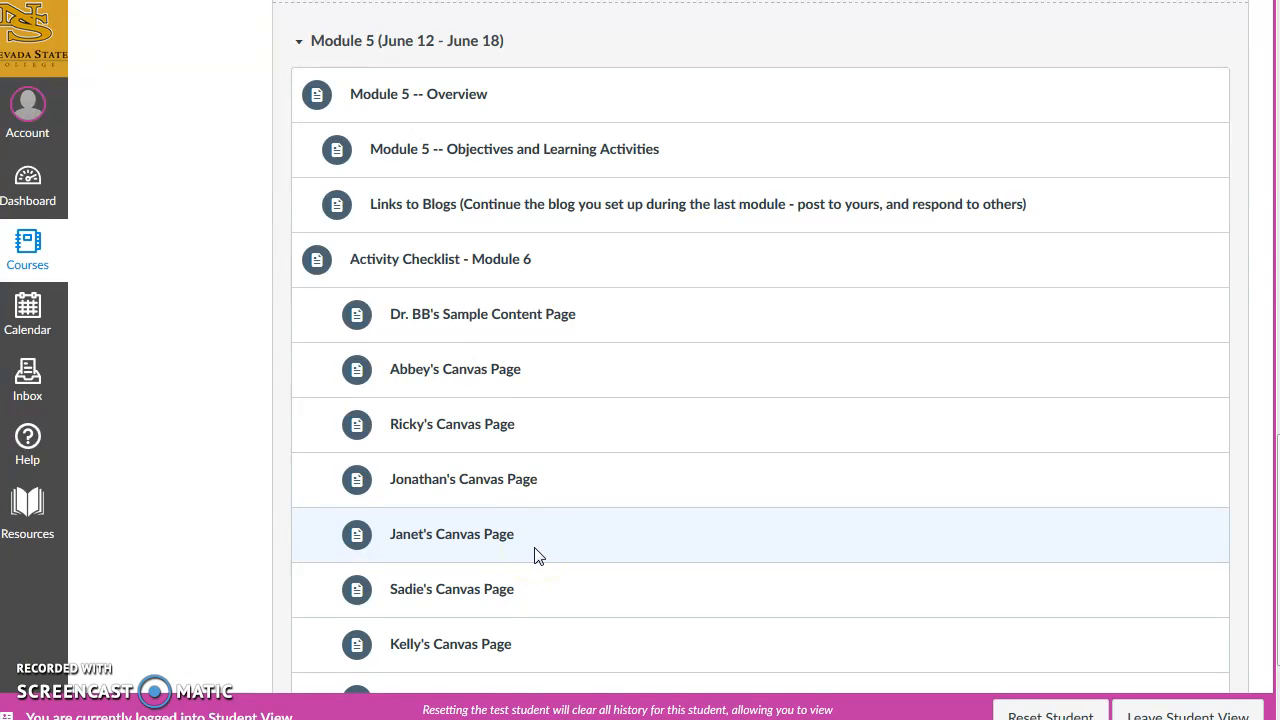
pyautogui.scroll(20, 535, 557)
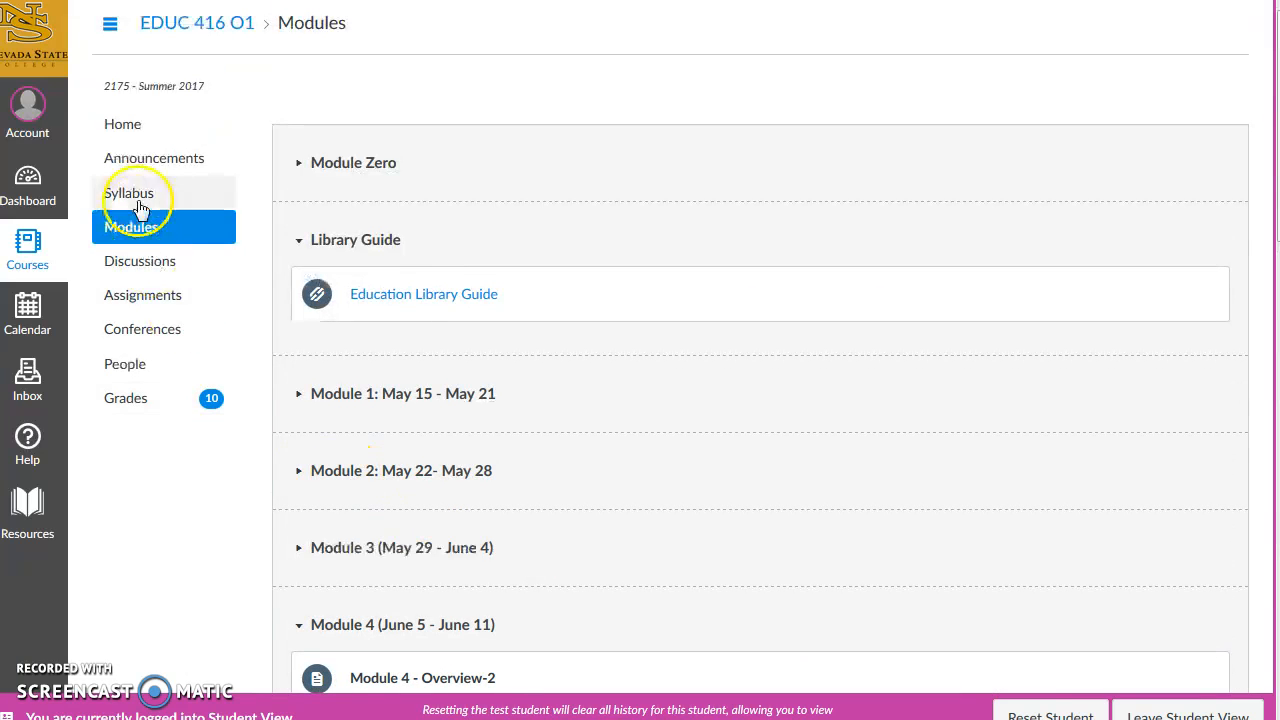
pyautogui.click(27, 111)
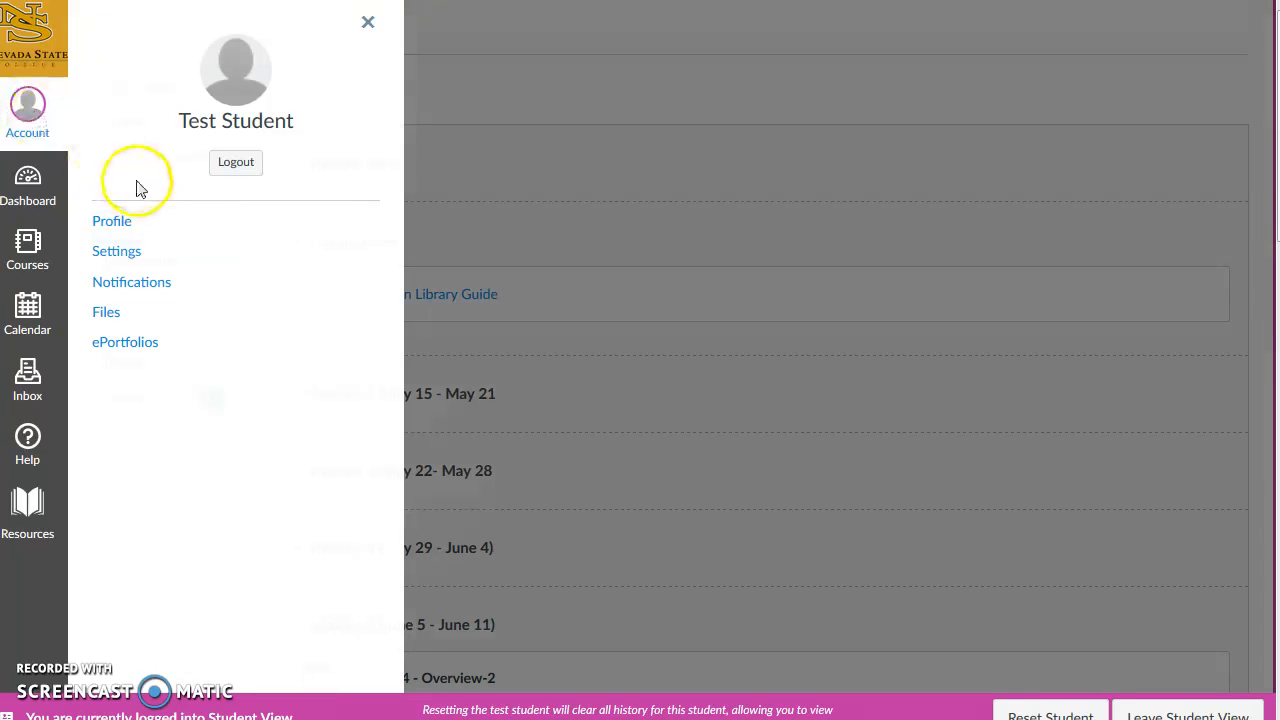
pyautogui.click(106, 313)
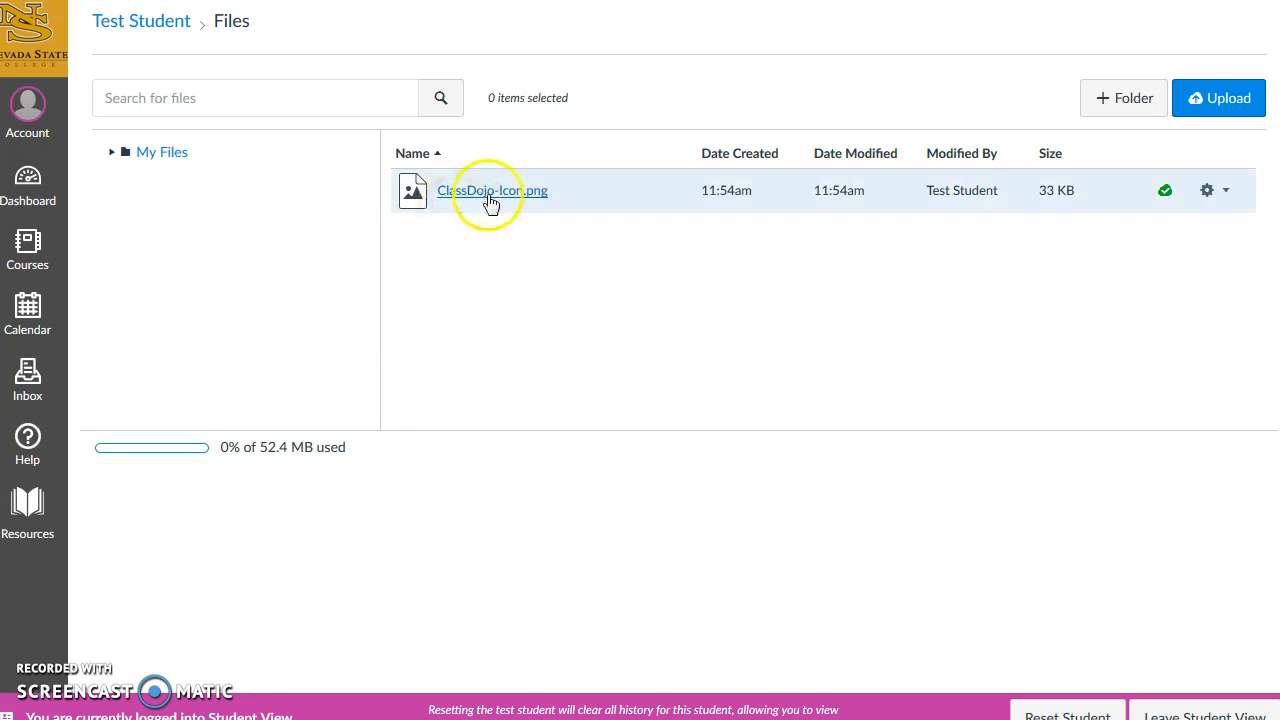
# Upload ClassDojo-Icon to My Files, renaming the duplicate to ClassDojo1-Icon.png.
pyautogui.click(1235, 106)
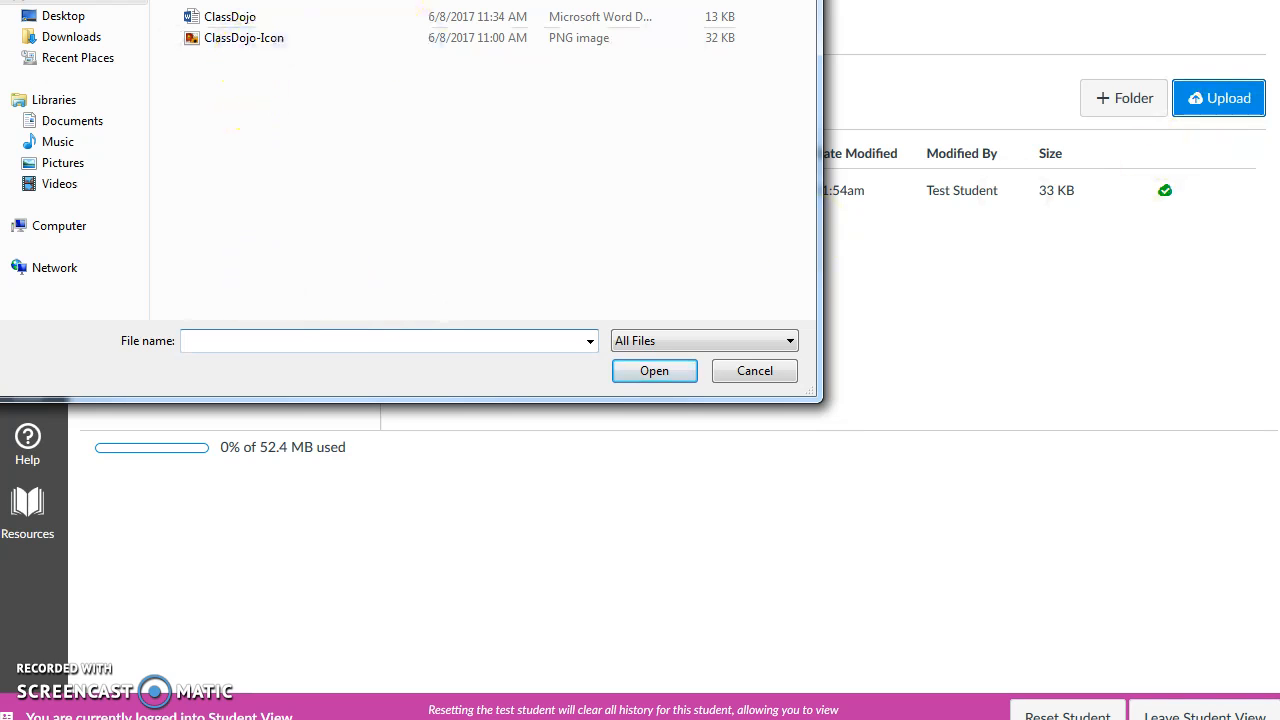
pyautogui.doubleClick(241, 44)
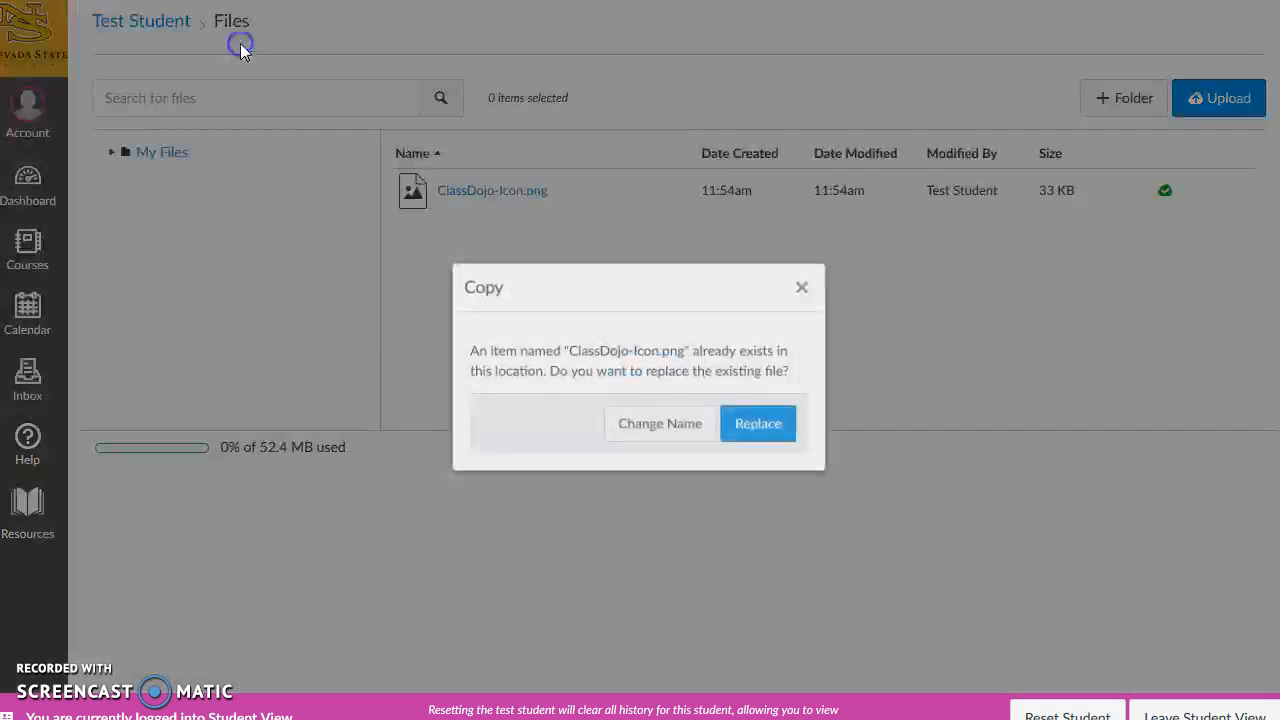
pyautogui.click(660, 426)
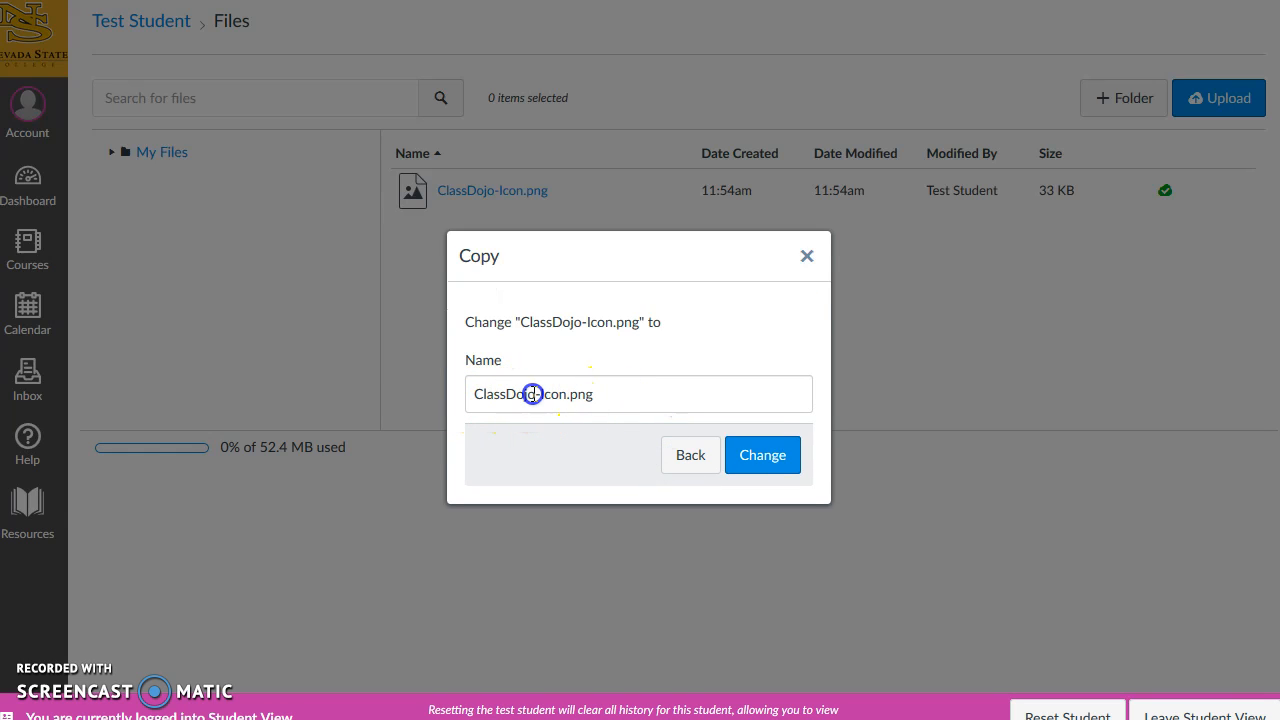
pyautogui.write('1')
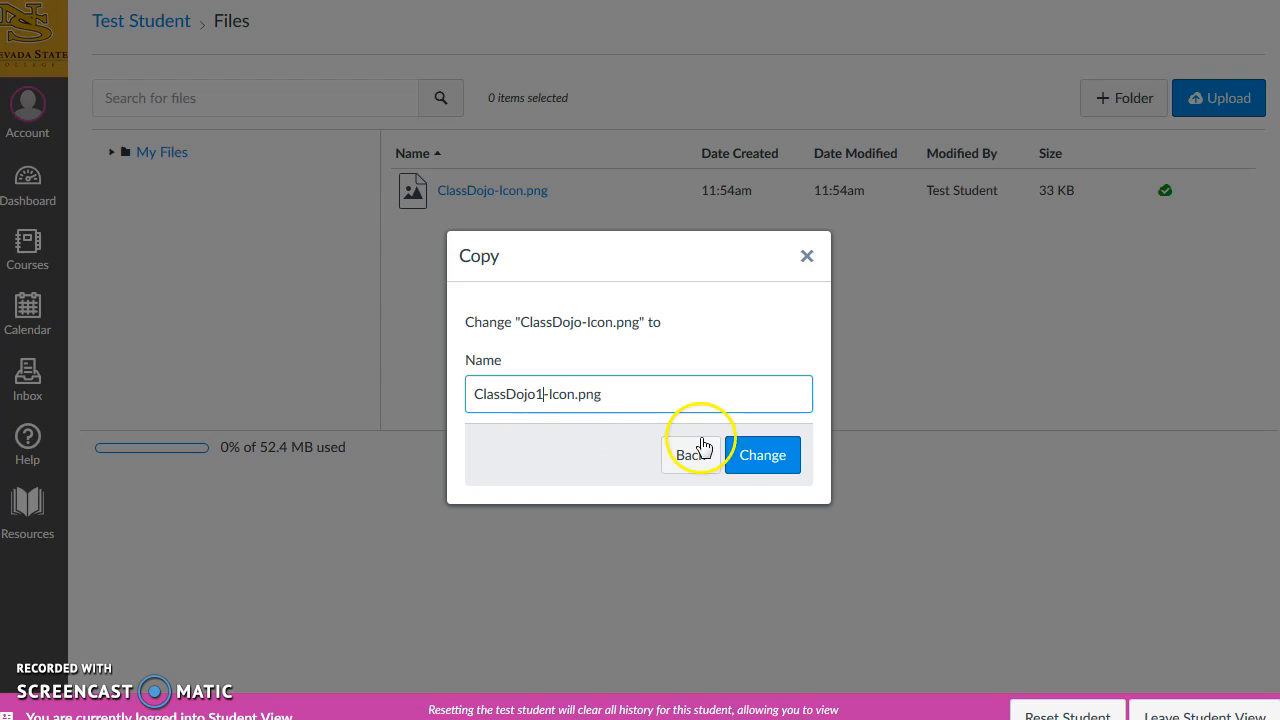
pyautogui.click(779, 459)
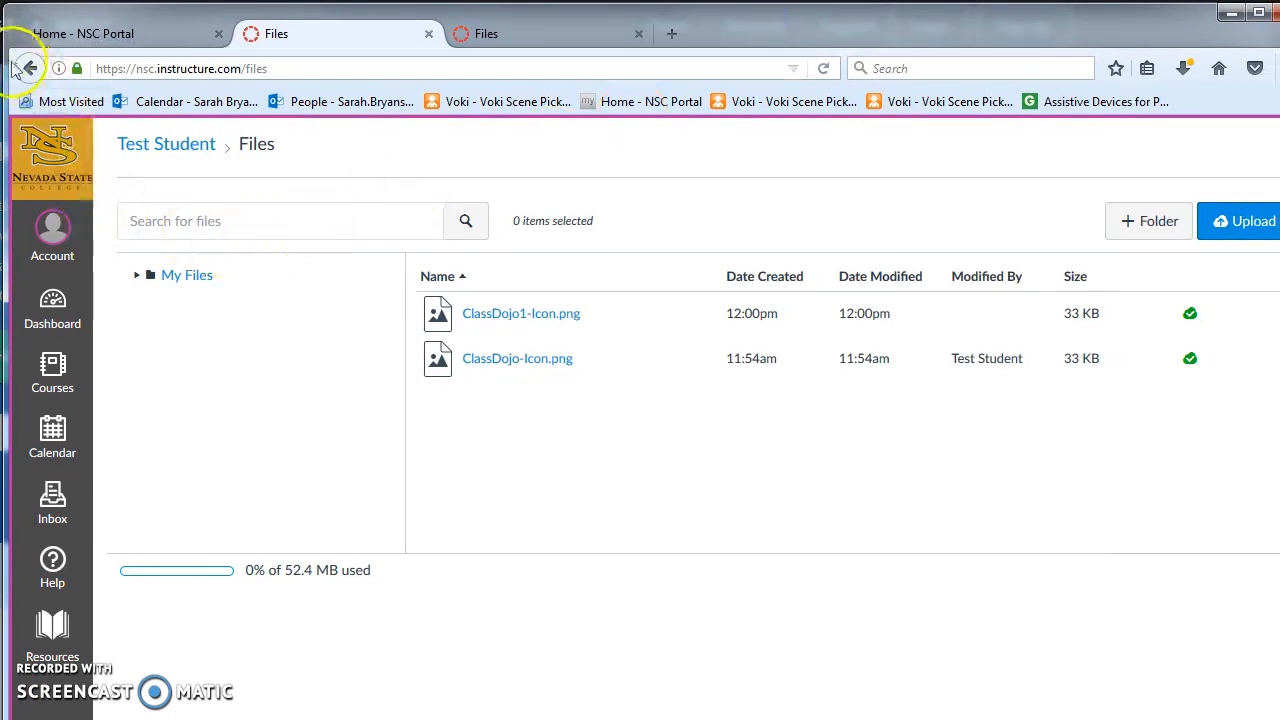
# Open Dr. BB's Sample Content Page from the Module 6 list for editing.
pyautogui.click(30, 70)
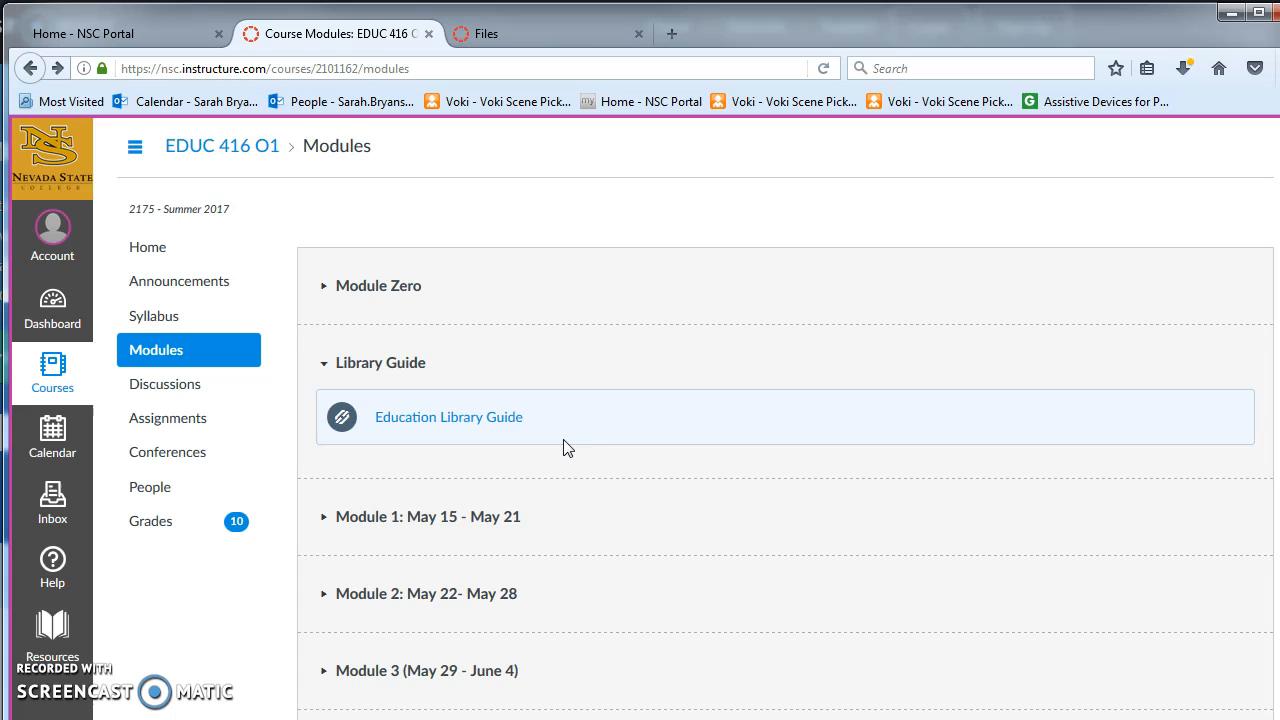
pyautogui.scroll(-10, 563, 447)
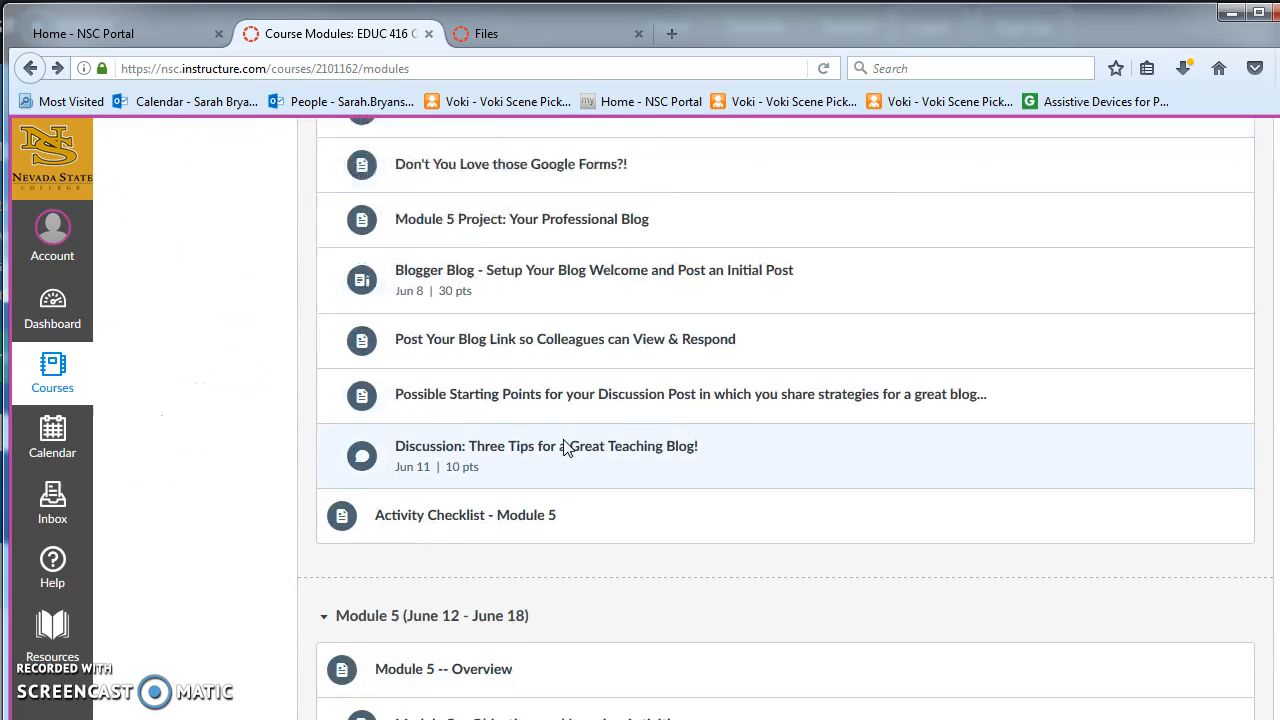
pyautogui.scroll(-6, 565, 447)
pyautogui.scroll(-4, 565, 447)
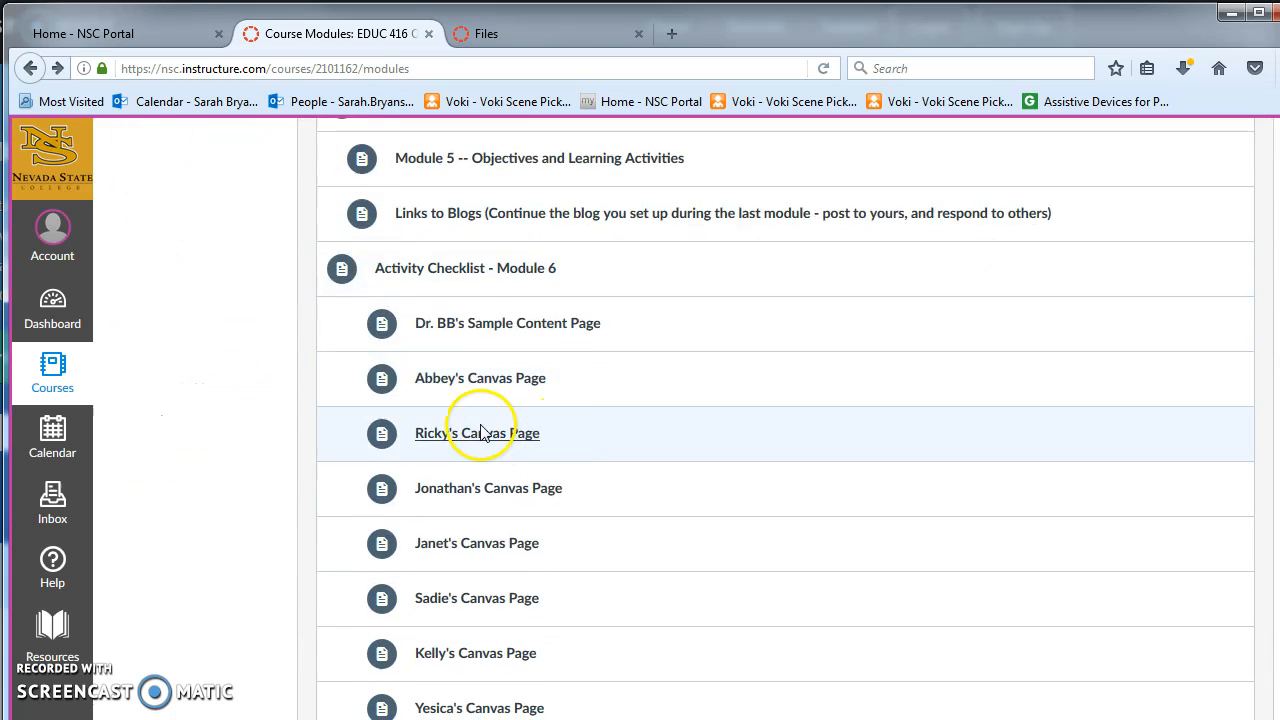
pyautogui.click(493, 333)
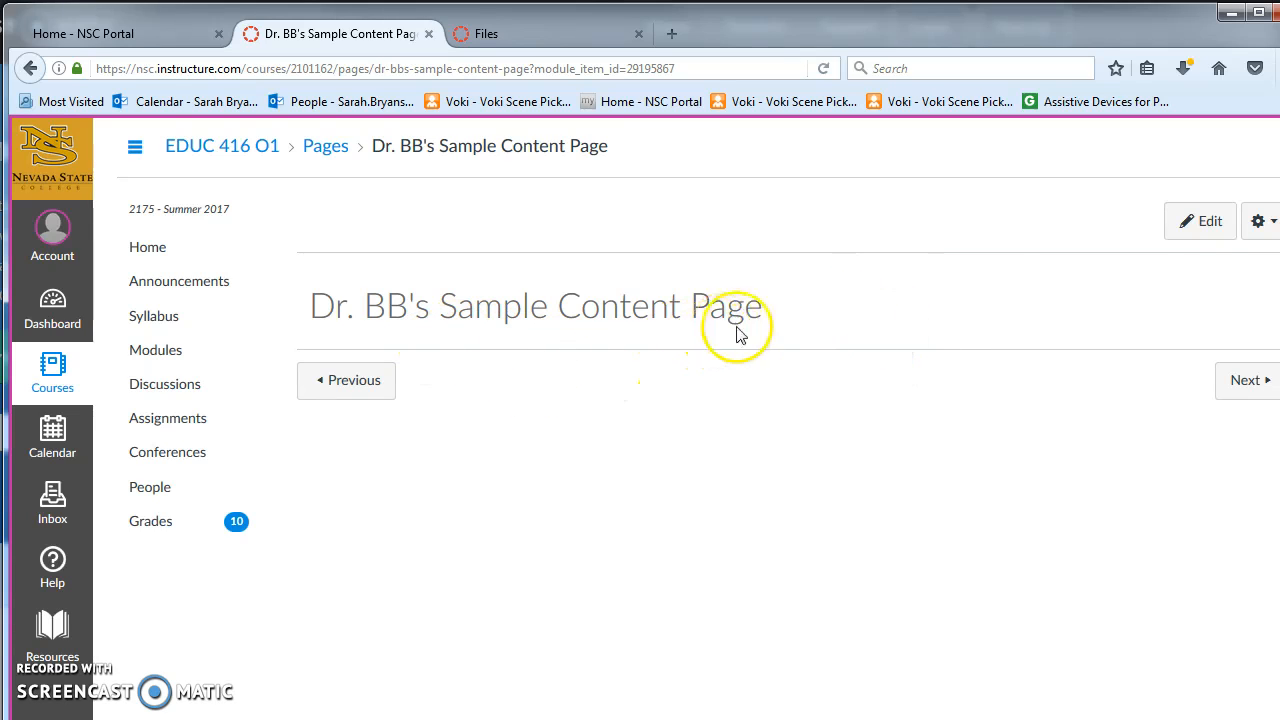
pyautogui.click(1203, 221)
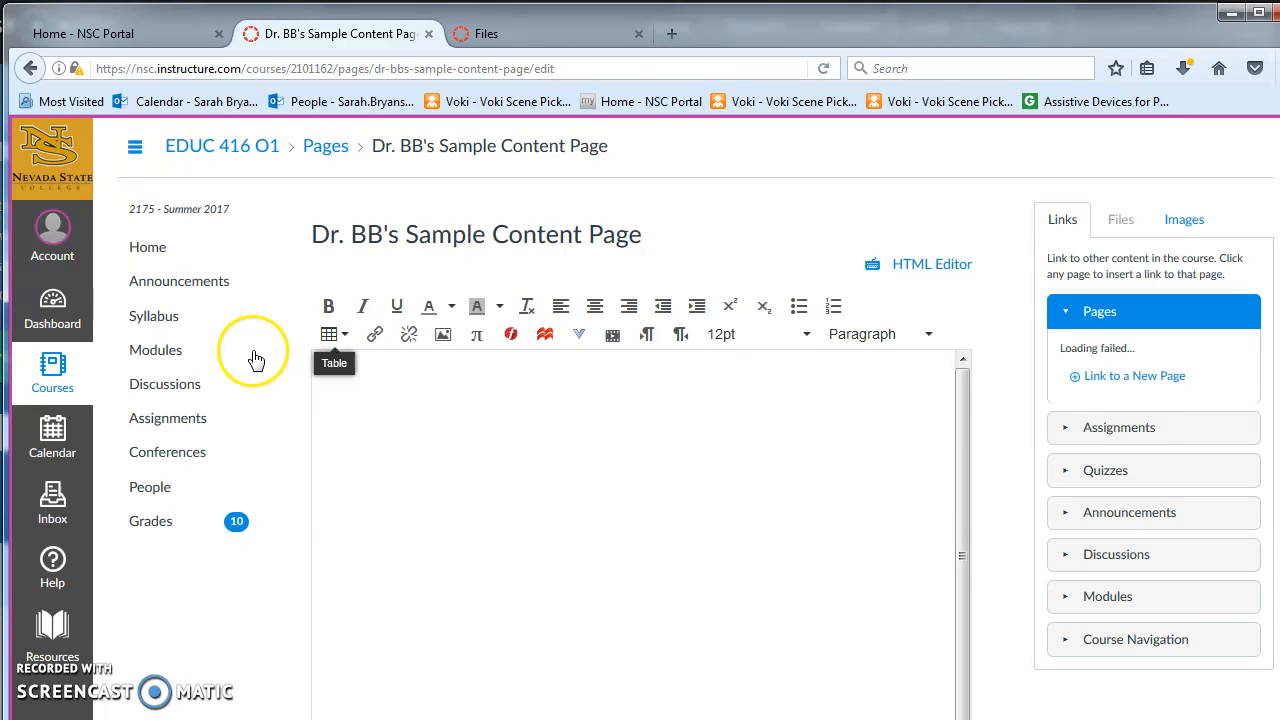
# Insert a one-row, two-column table into the page body.
pyautogui.click(330, 338)
pyautogui.moveTo(360, 362)
pyautogui.click(503, 361)
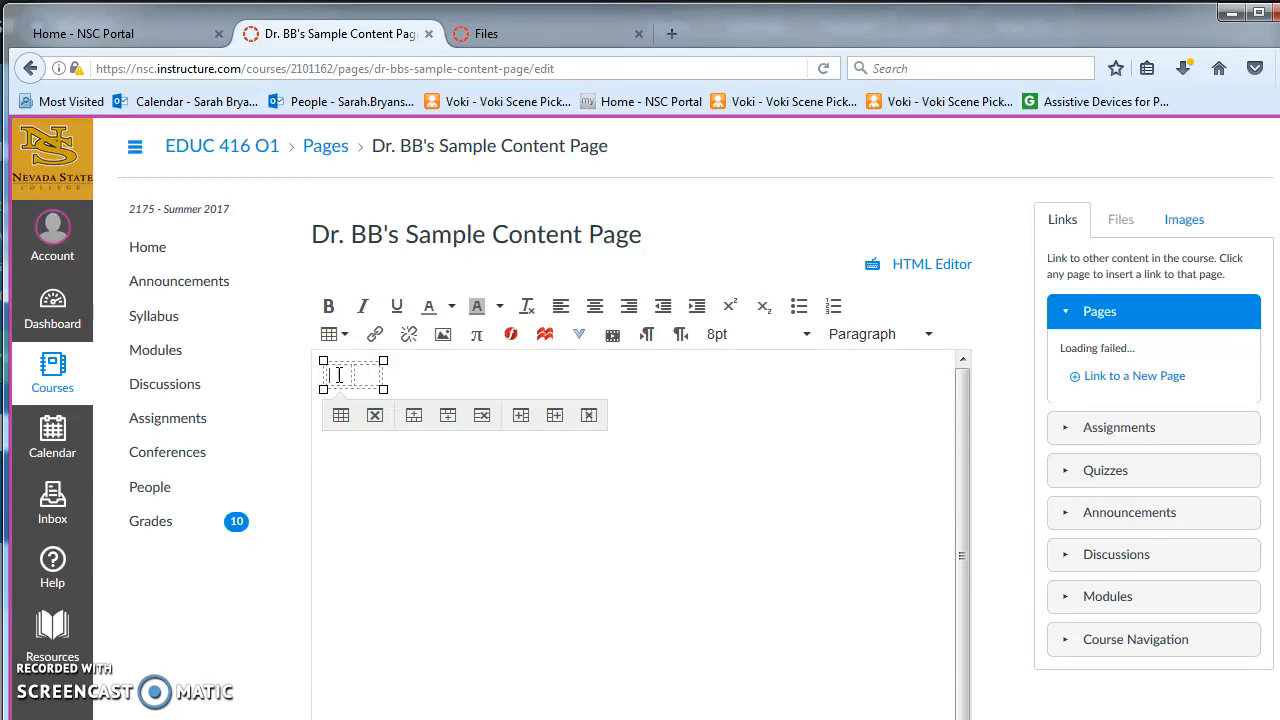
# Embed the ClassDojo-Icon.png image from My files into the first table cell.
pyautogui.click(443, 338)
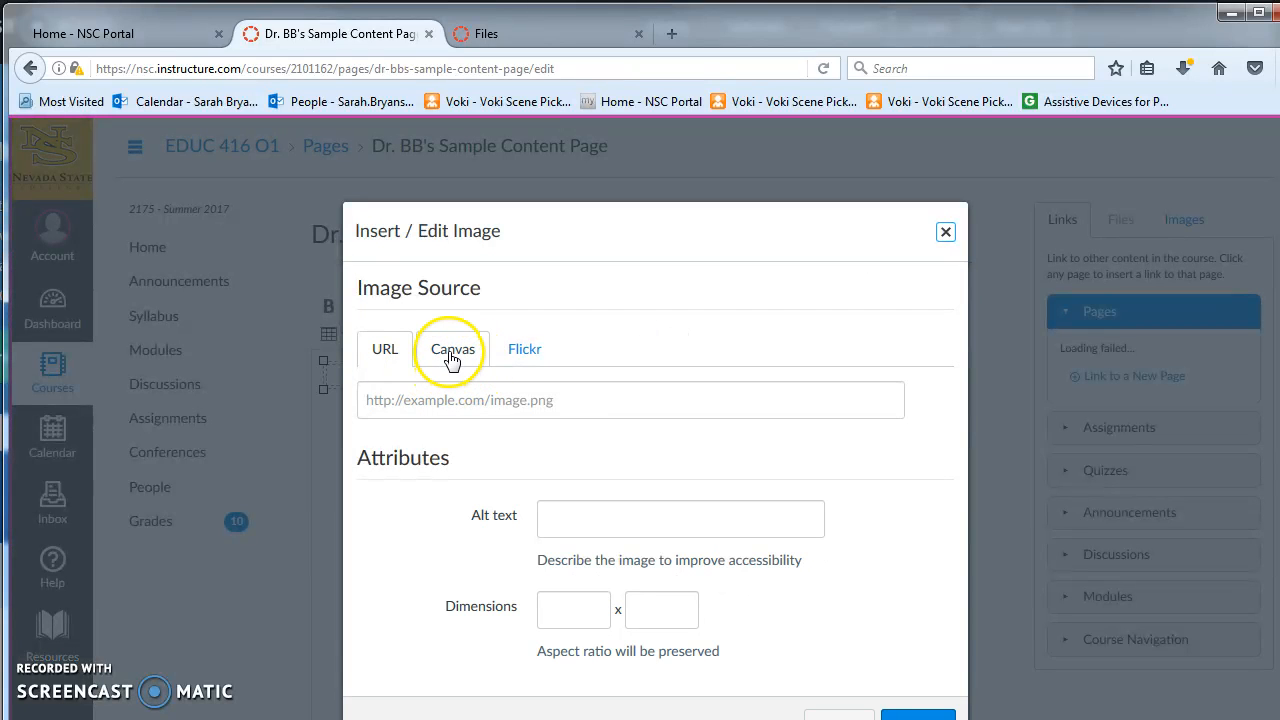
pyautogui.click(452, 358)
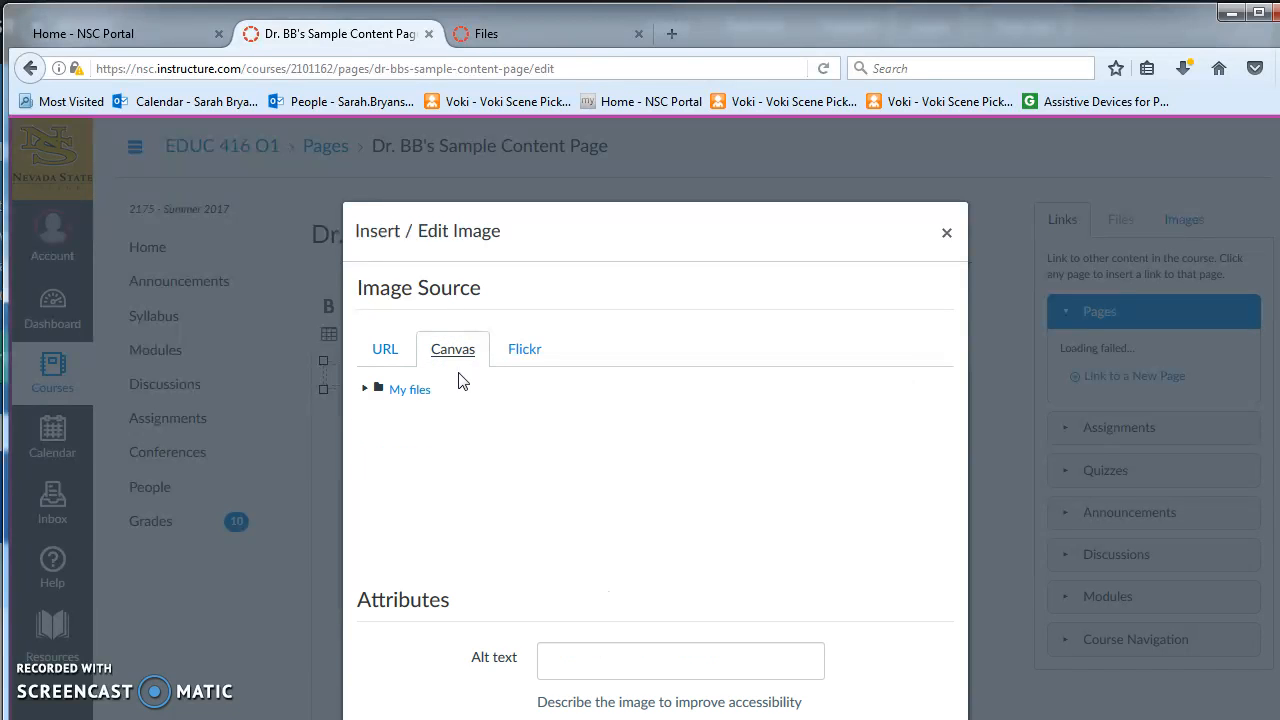
pyautogui.click(365, 389)
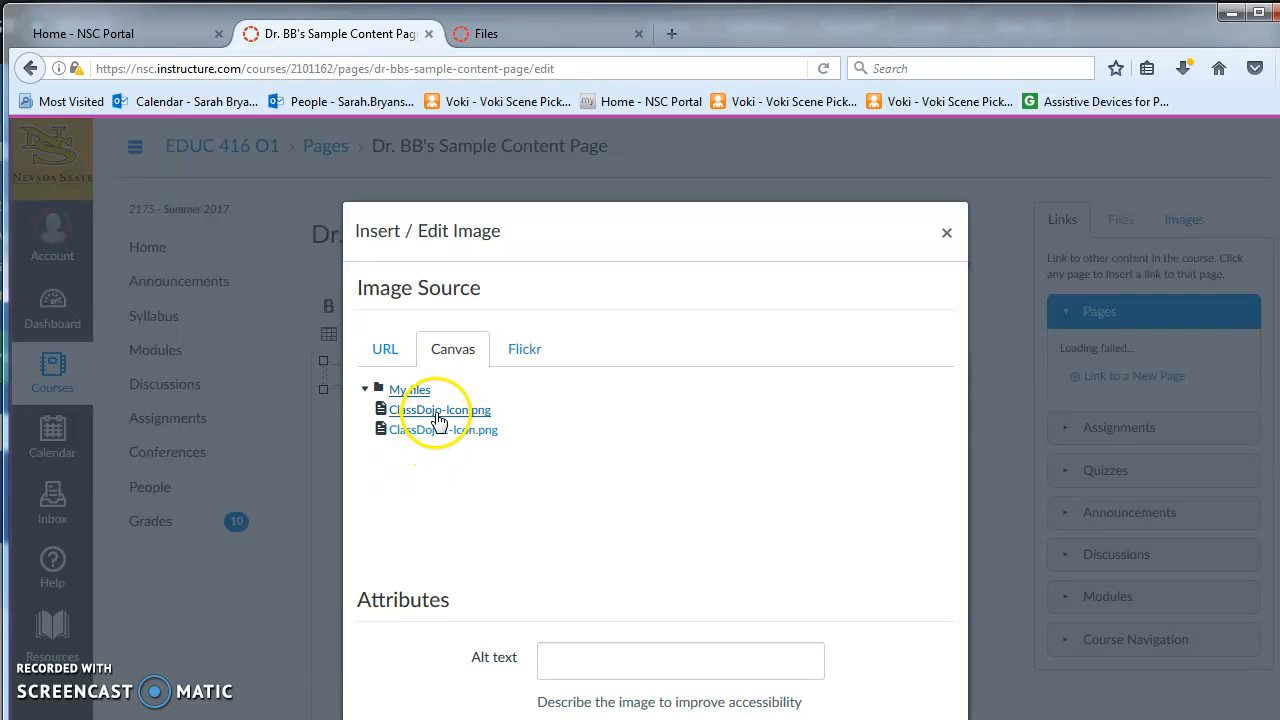
pyautogui.click(437, 415)
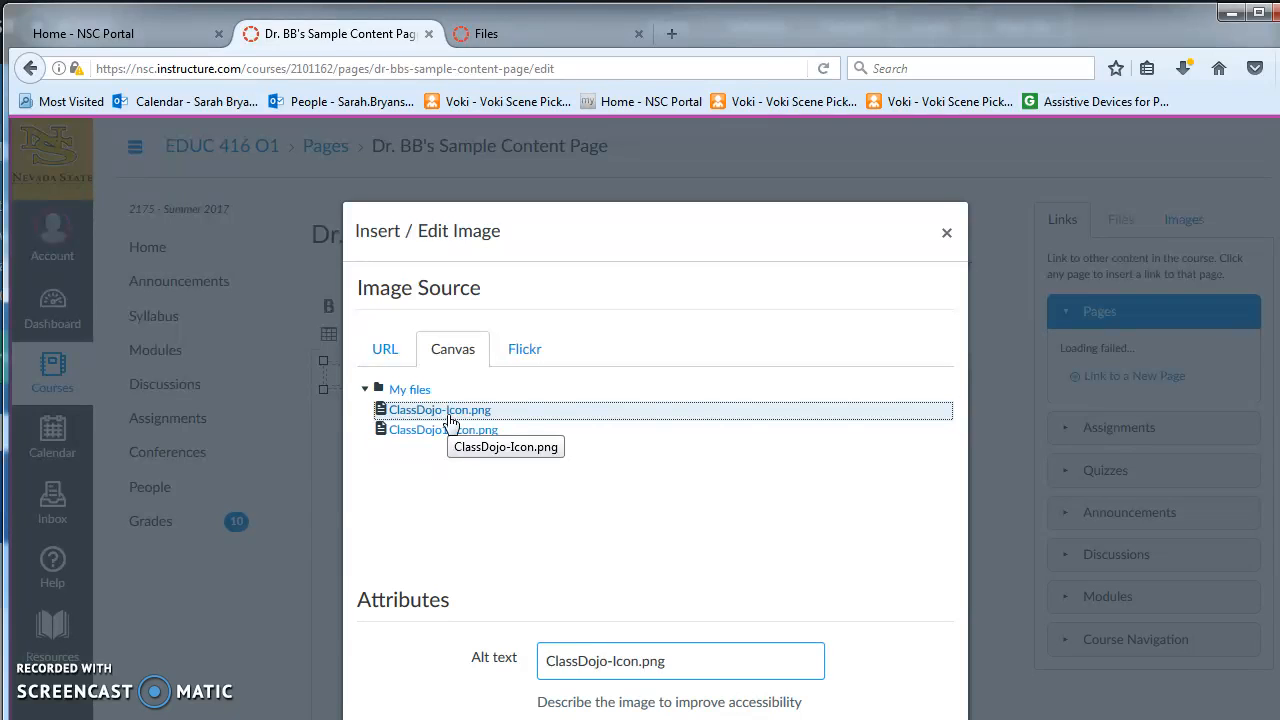
pyautogui.doubleClick(449, 420)
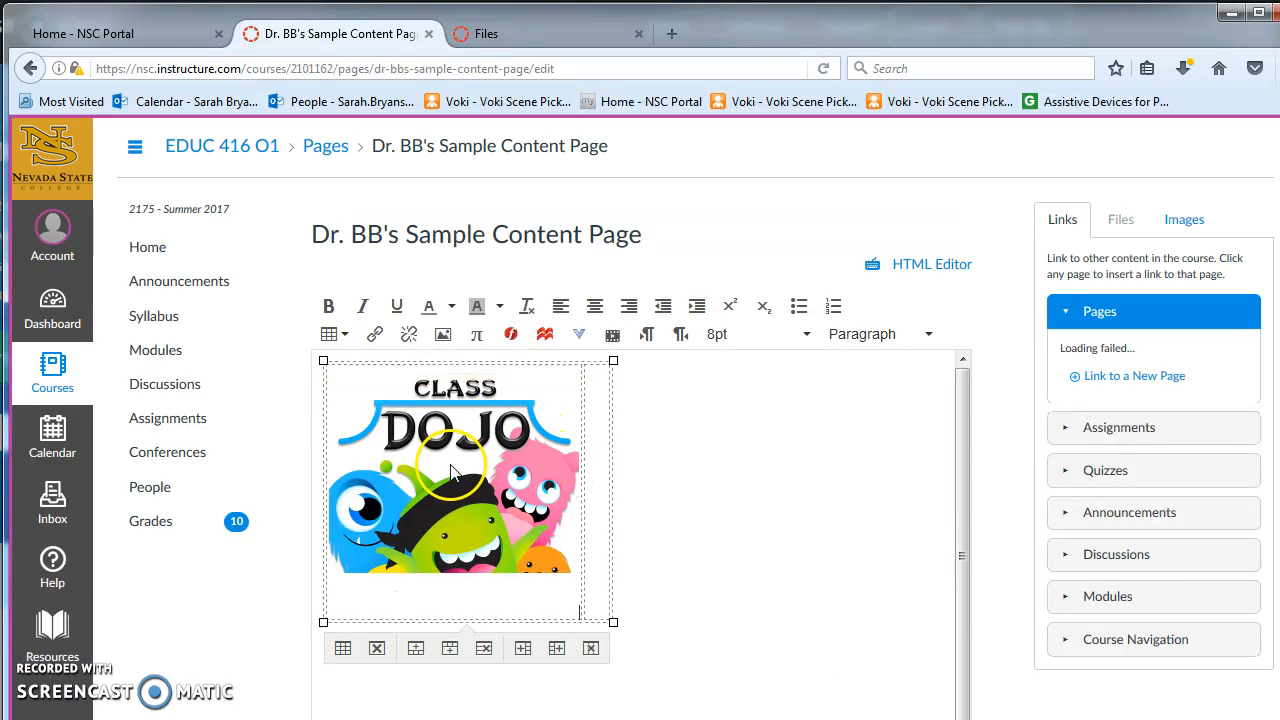
# Change the vertical alignment of the second table cell in Cell properties.
pyautogui.click(597, 436)
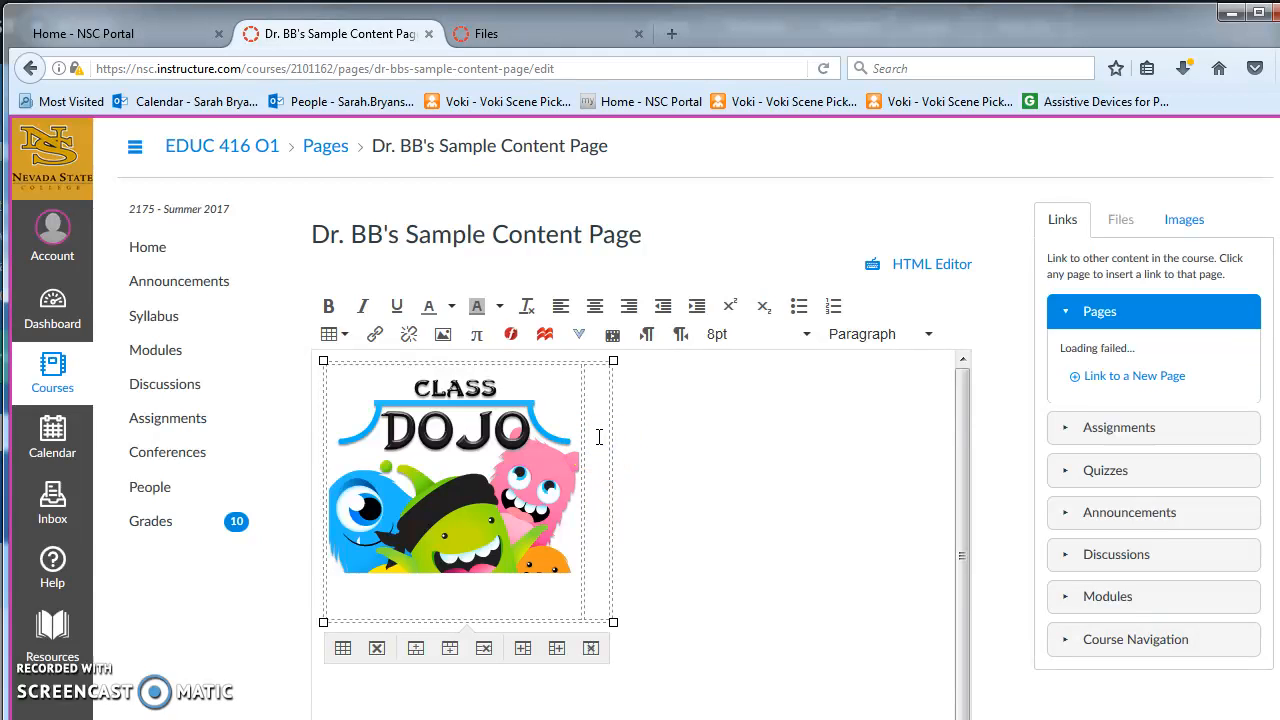
pyautogui.click(594, 492)
pyautogui.click(343, 334)
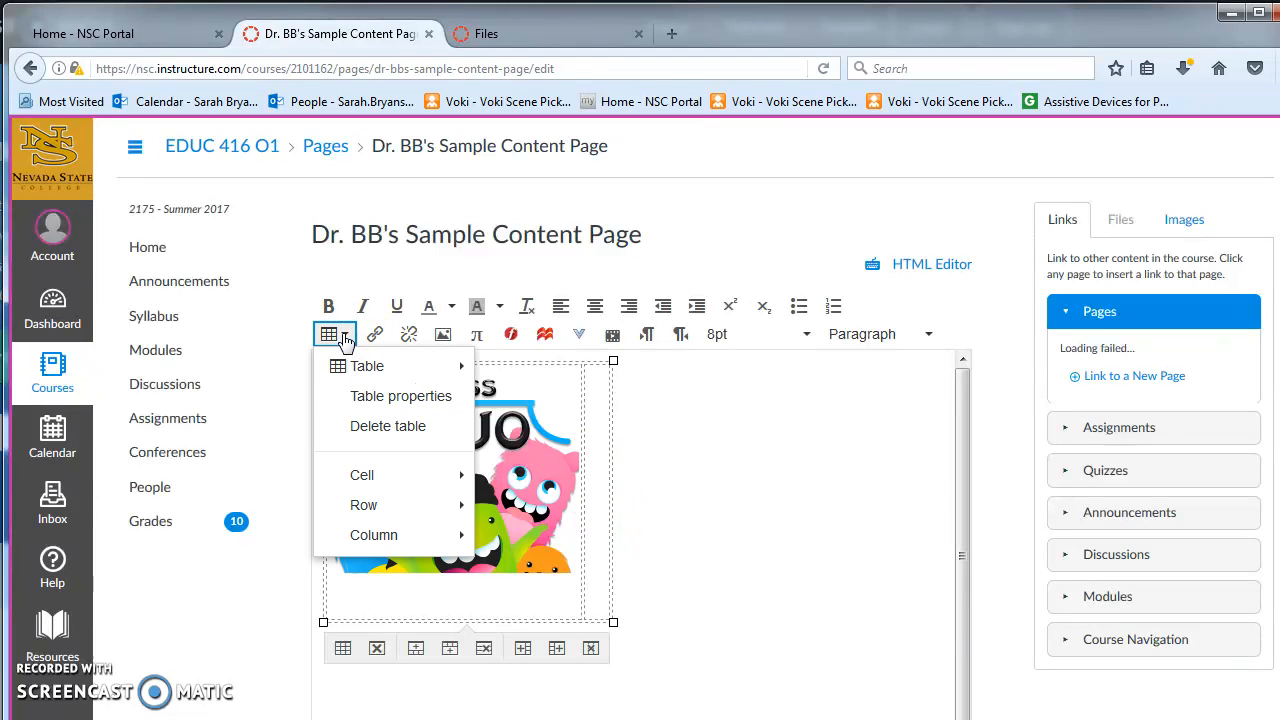
pyautogui.moveTo(357, 363)
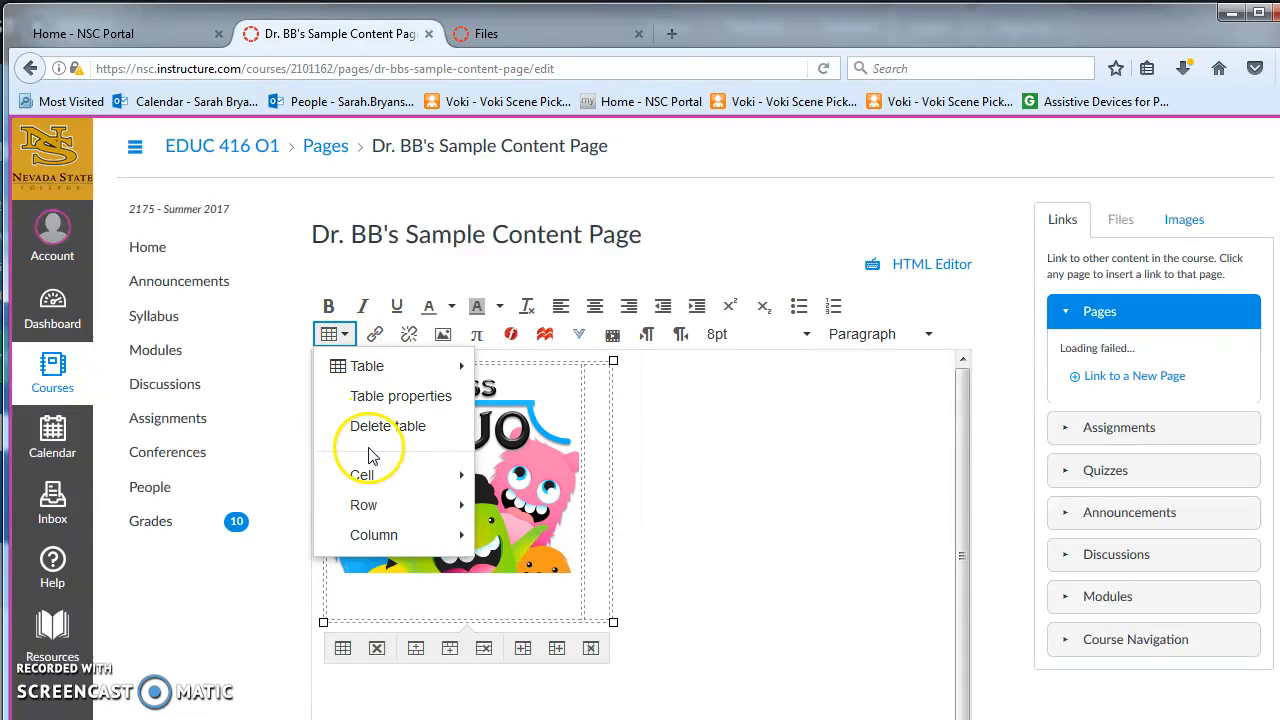
pyautogui.moveTo(368, 477)
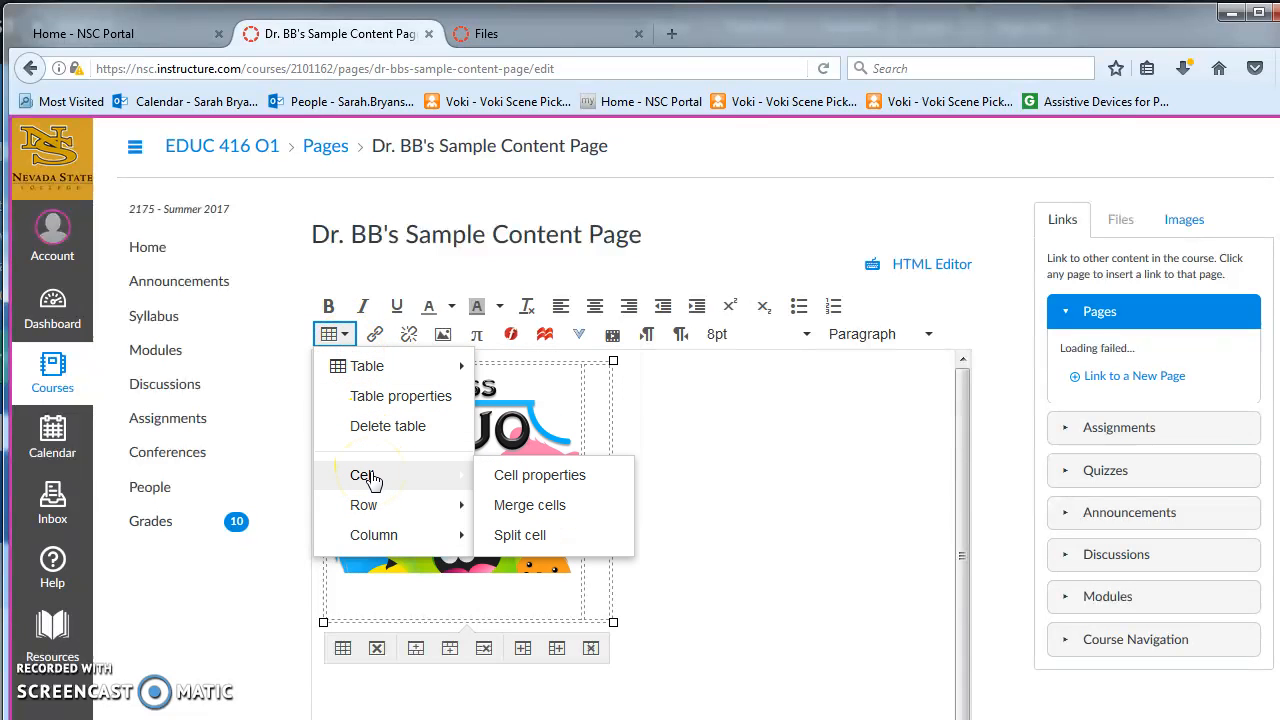
pyautogui.click(540, 476)
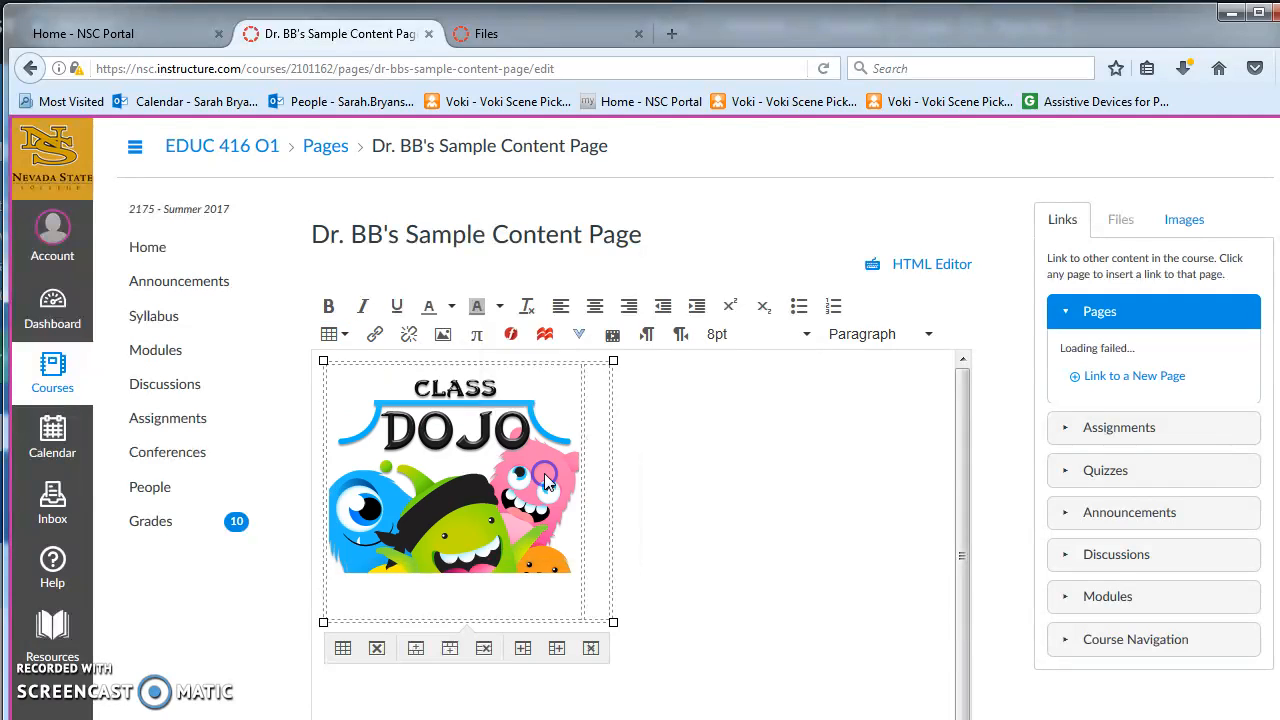
pyautogui.click(829, 540)
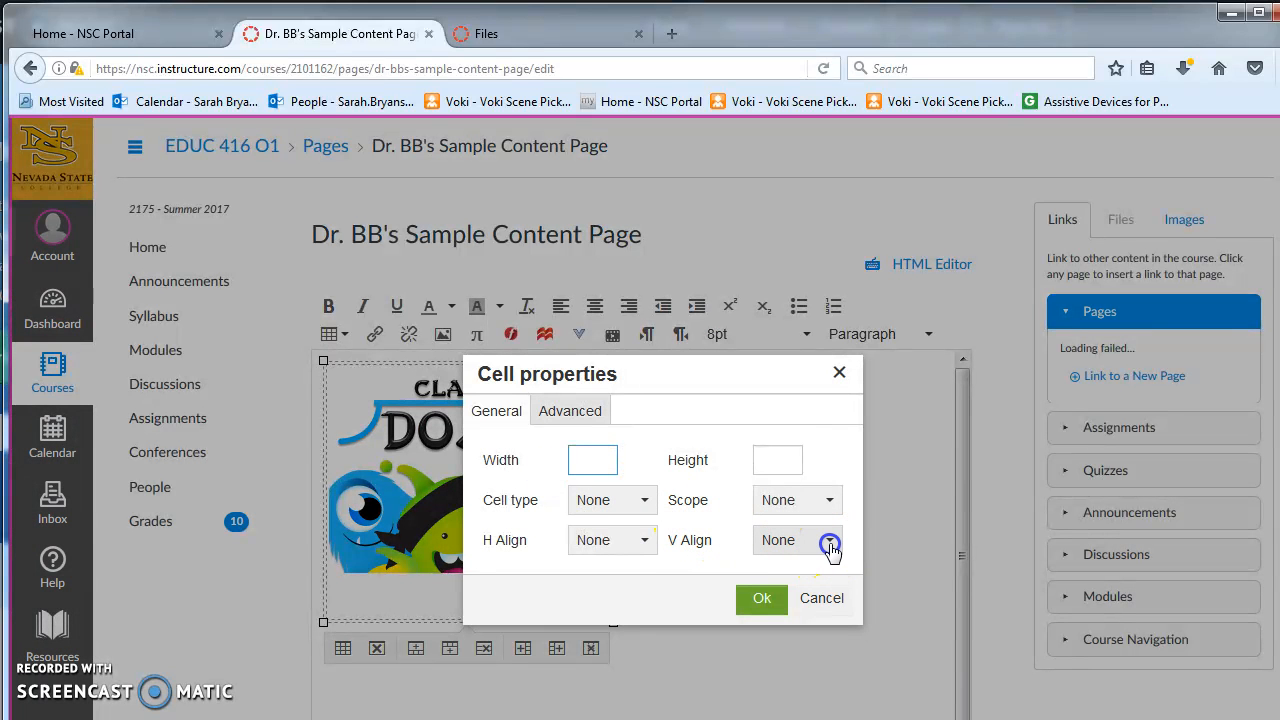
pyautogui.click(800, 605)
pyautogui.click(762, 599)
# Copy the text from the ClassDojo Word document and paste it into the second table cell.
pyautogui.click(600, 393)
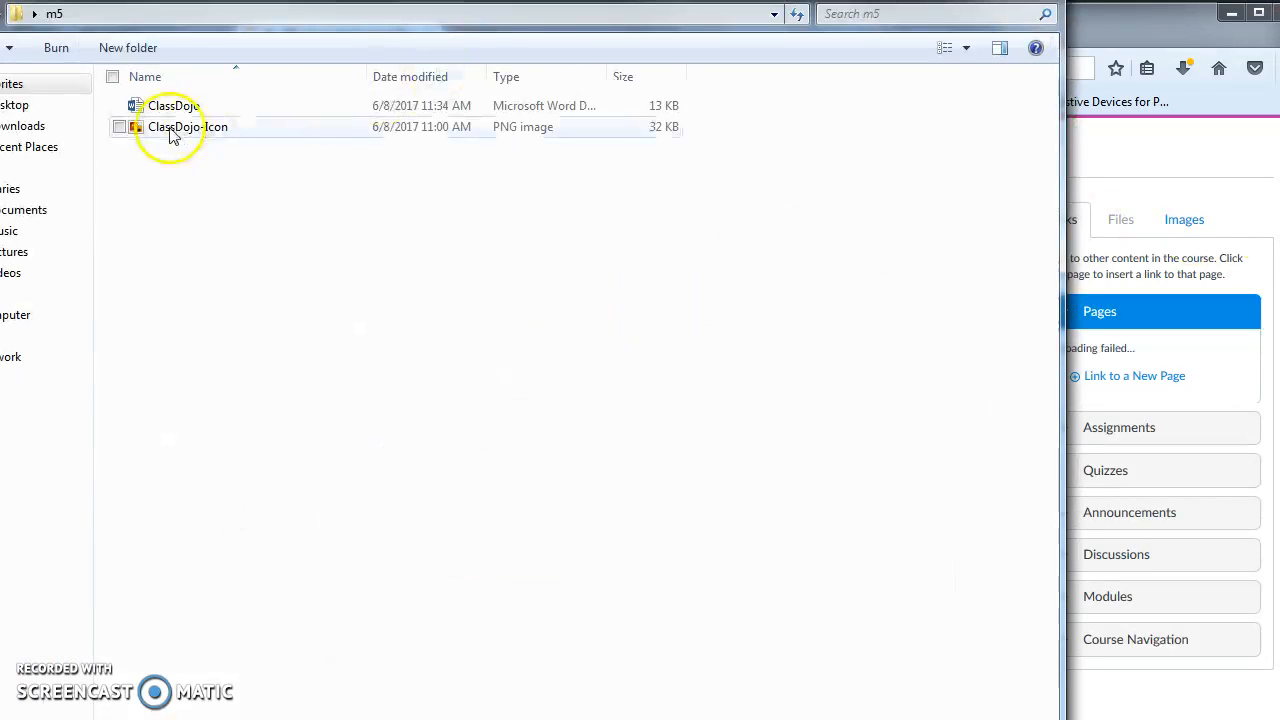
pyautogui.doubleClick(171, 110)
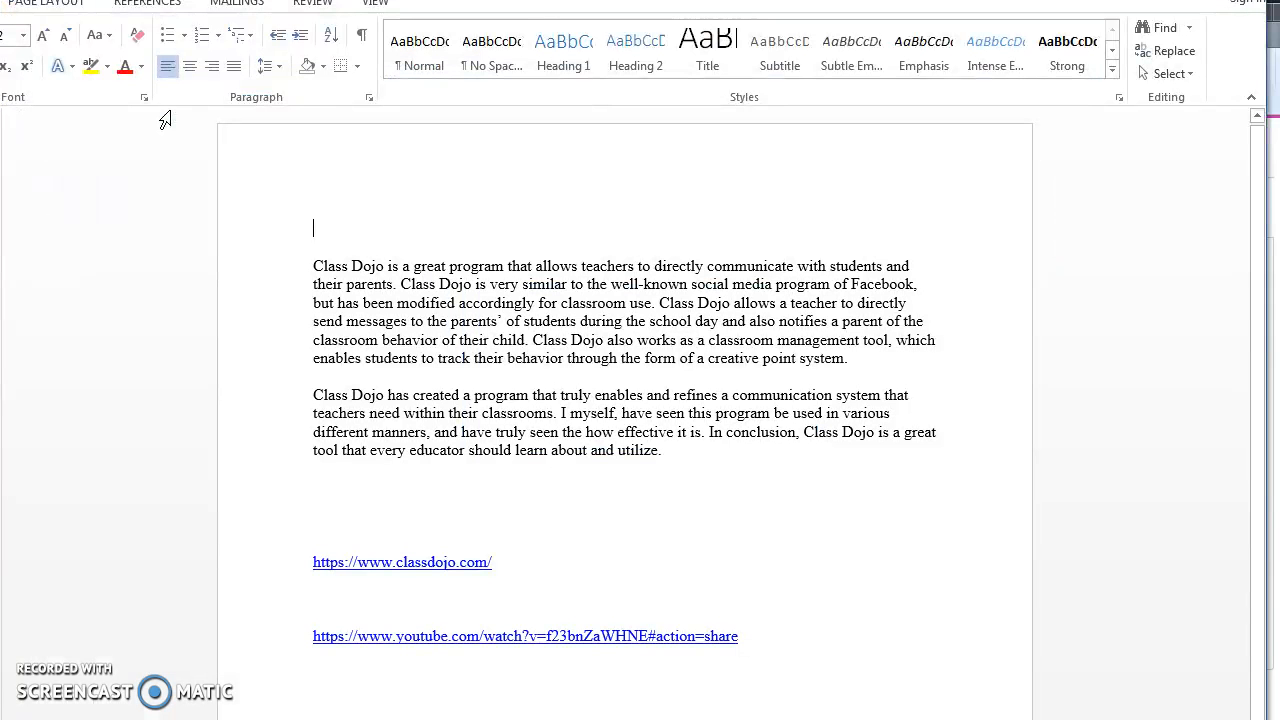
pyautogui.moveTo(313, 268); pyautogui.dragTo(833, 654)
pyautogui.hotkey('ctrl', 'c')
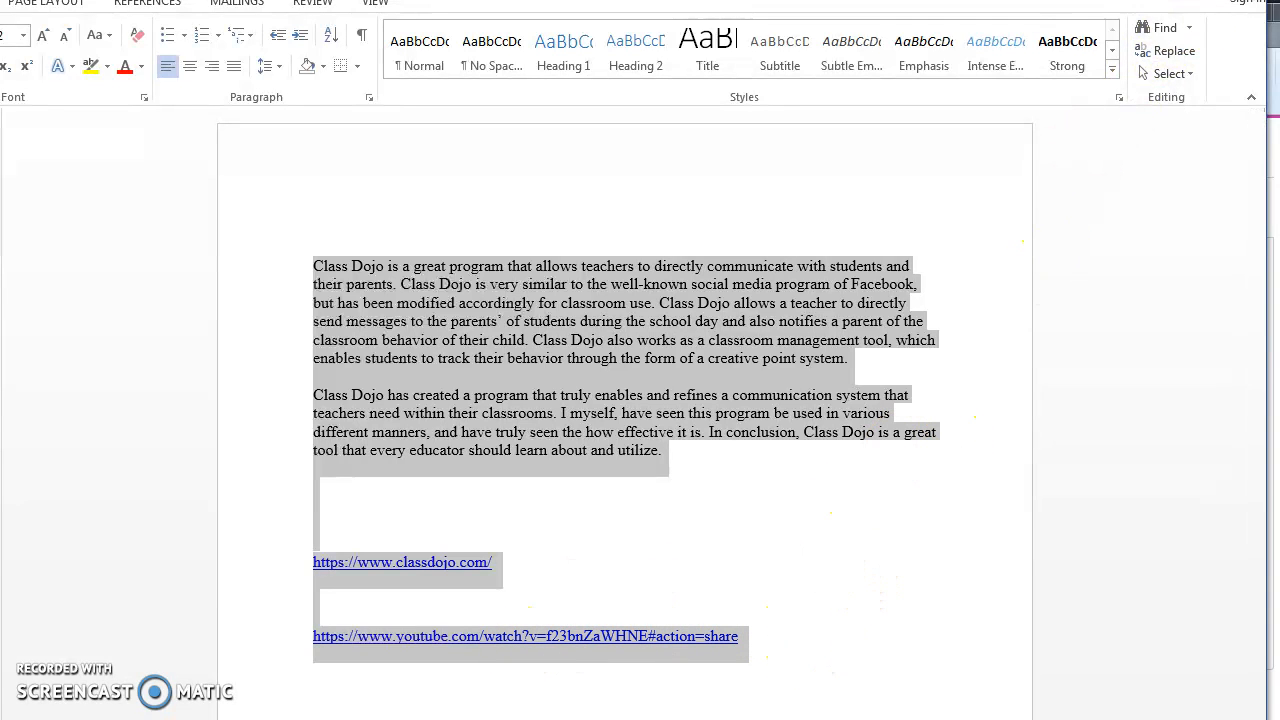
pyautogui.click(1192, 1)
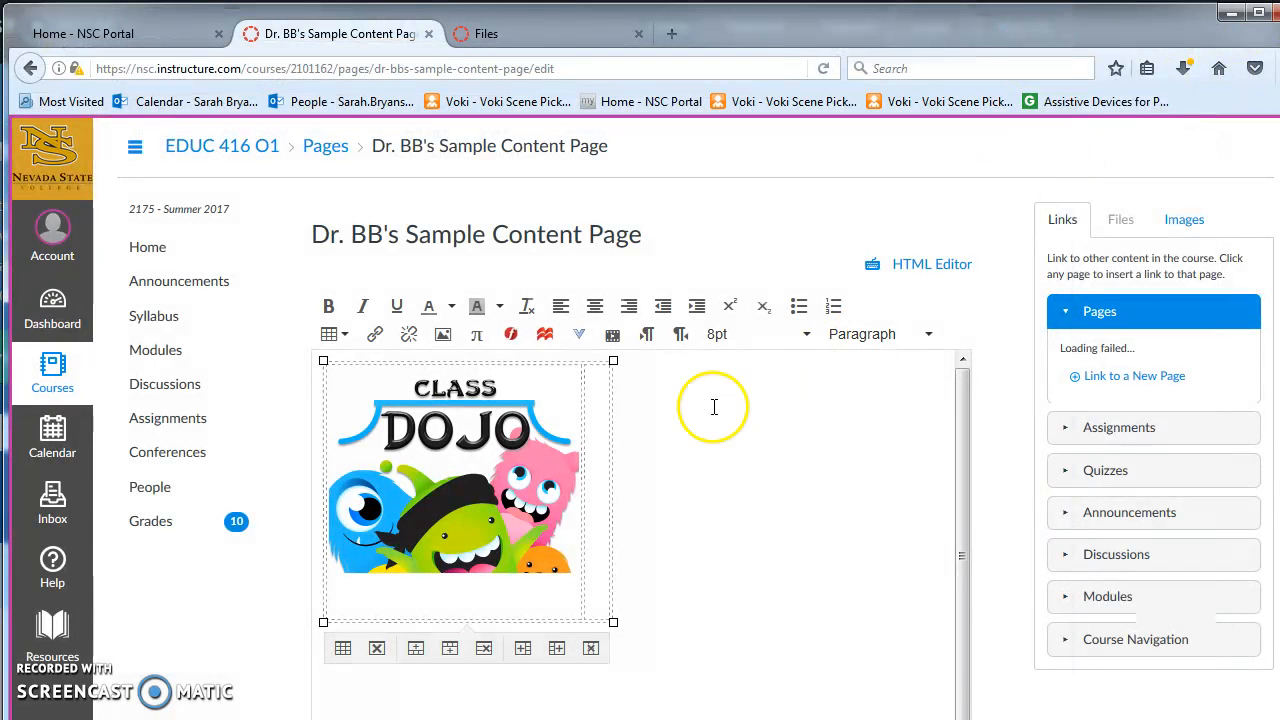
pyautogui.click(592, 404)
pyautogui.click(591, 397)
pyautogui.click(594, 382)
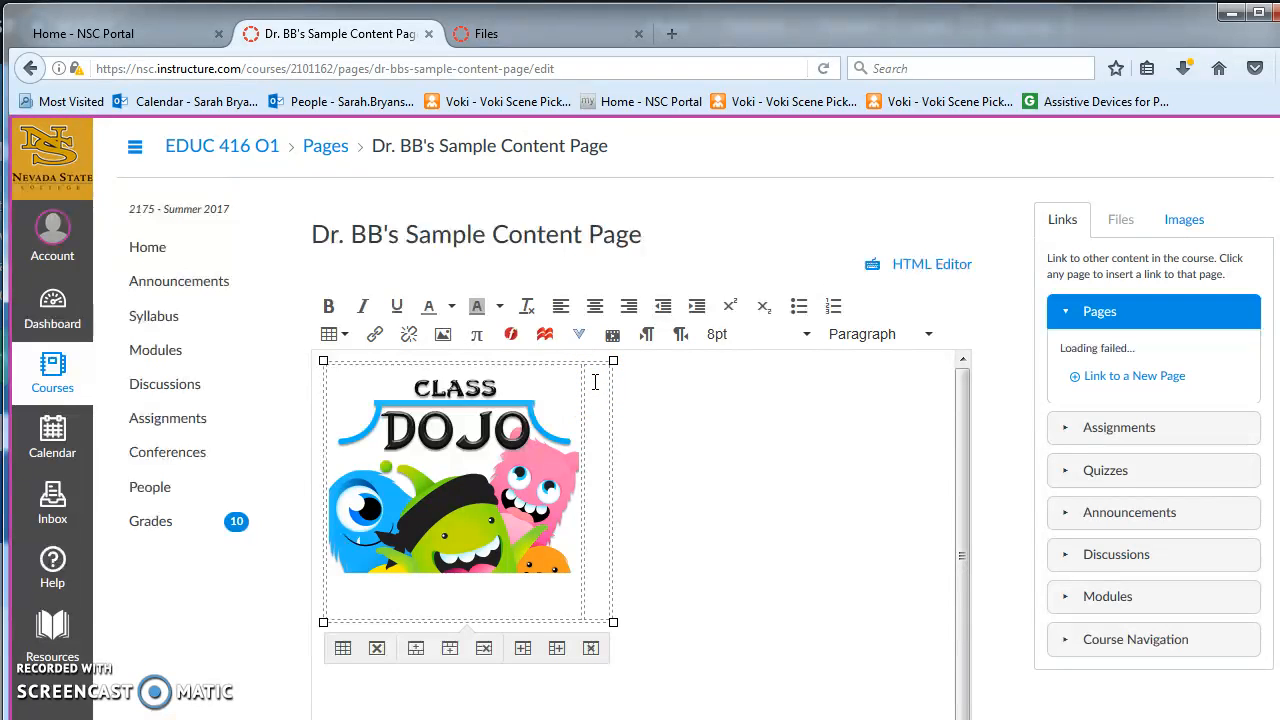
pyautogui.hotkey('ctrl', 'v')
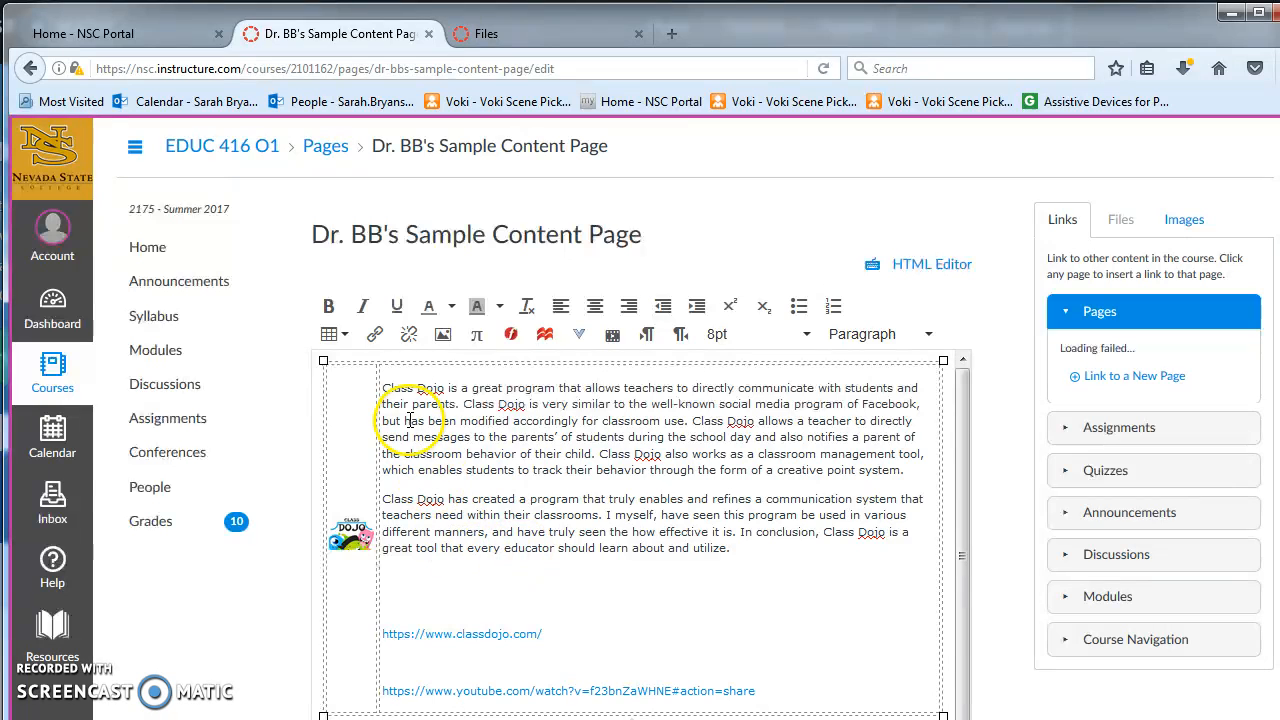
# Set the font size of the pasted text in the second cell to 12pt.
pyautogui.moveTo(383, 390); pyautogui.dragTo(777, 555)
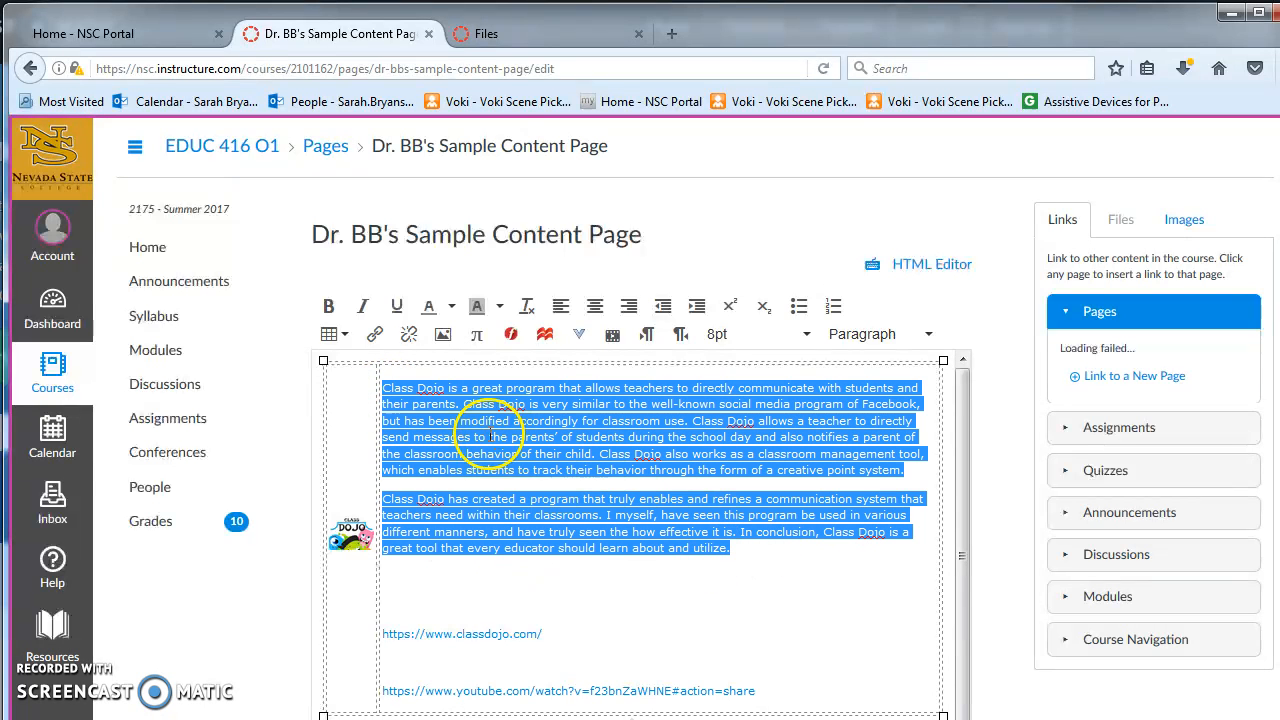
pyautogui.click(805, 336)
pyautogui.click(765, 430)
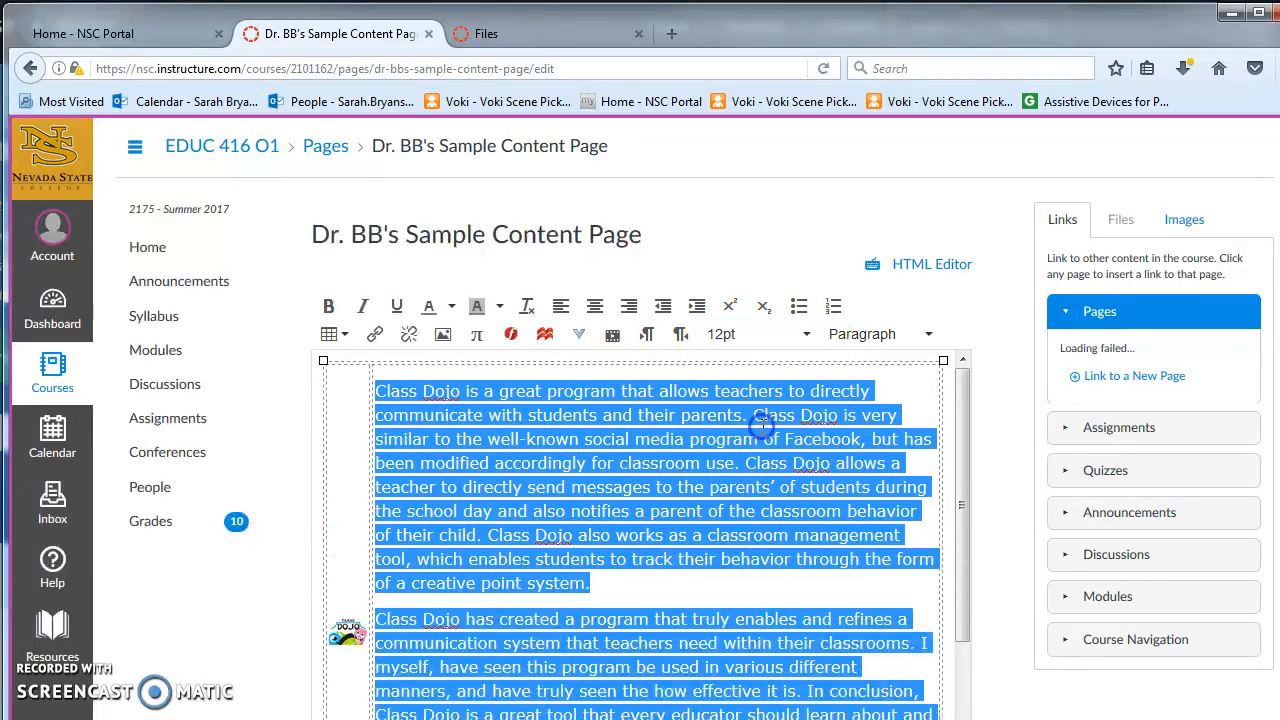
pyautogui.click(773, 537)
pyautogui.scroll(-4, 773, 537)
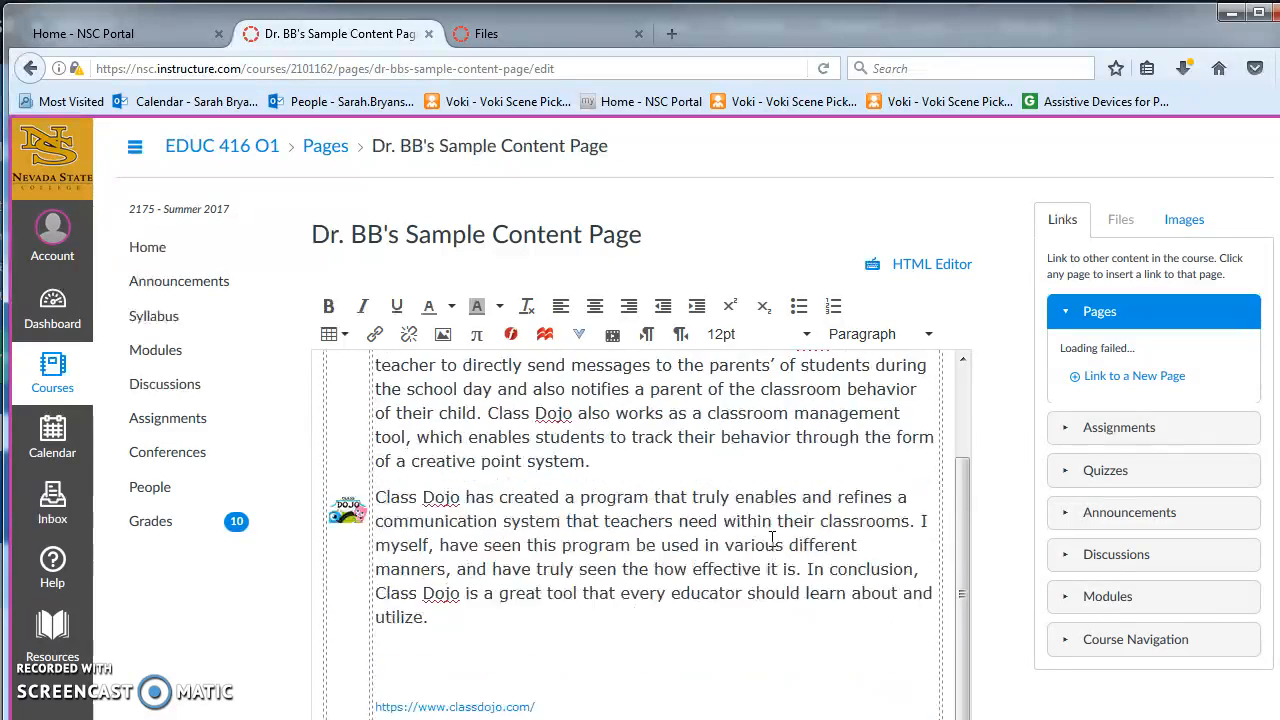
pyautogui.click(553, 662)
pyautogui.moveTo(553, 662)
pyautogui.mouseDown()
pyautogui.moveTo(402, 655)
pyautogui.moveTo(540, 656)
pyautogui.mouseUp()
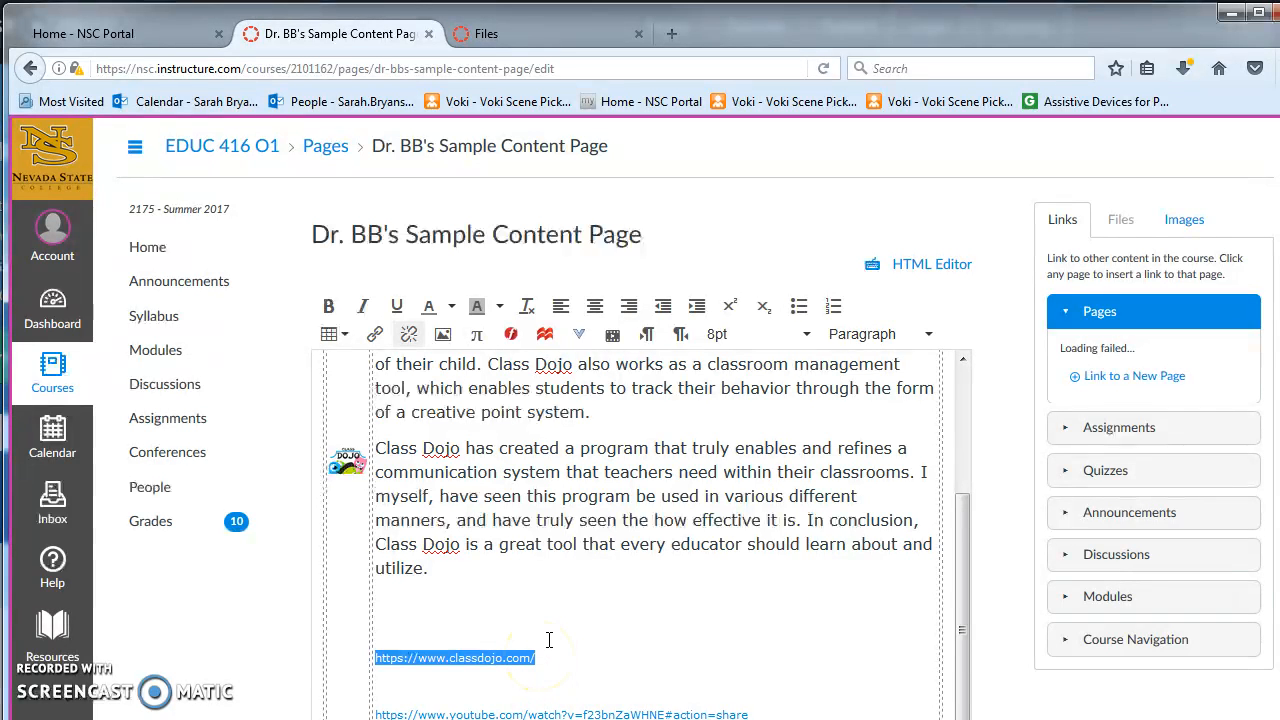
pyautogui.press('Delete')
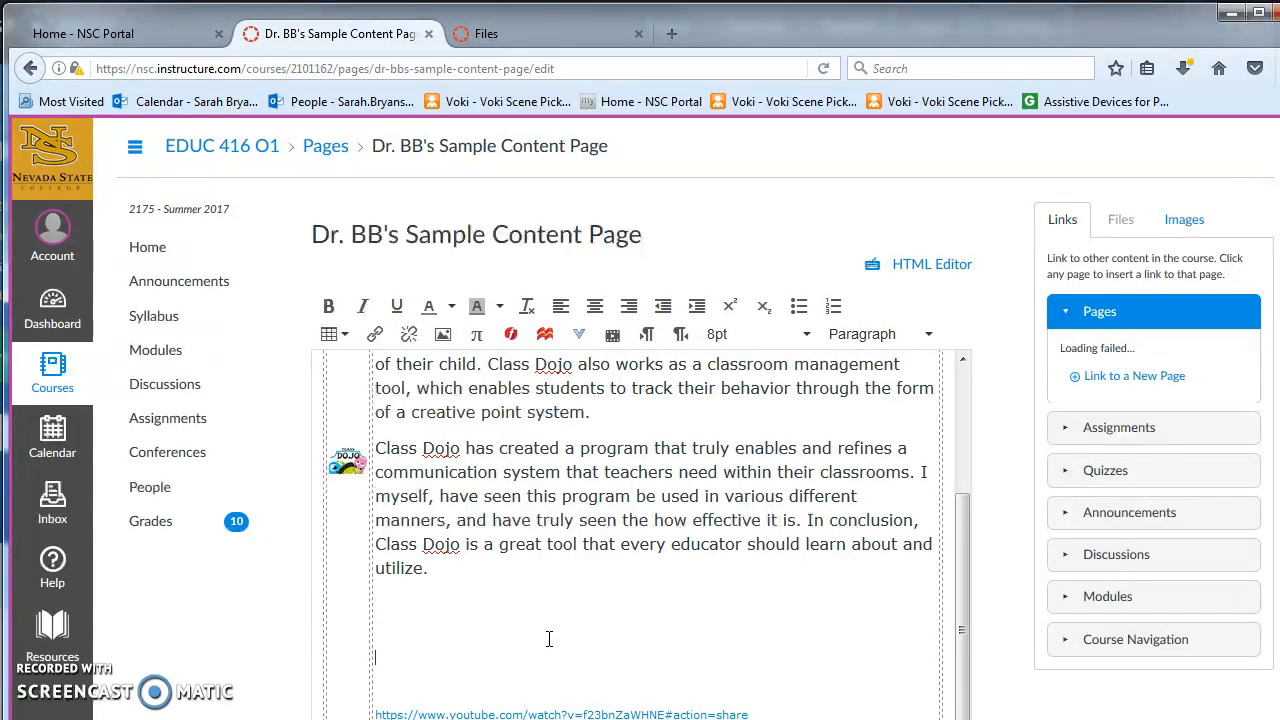
pyautogui.scroll(3, 549, 638)
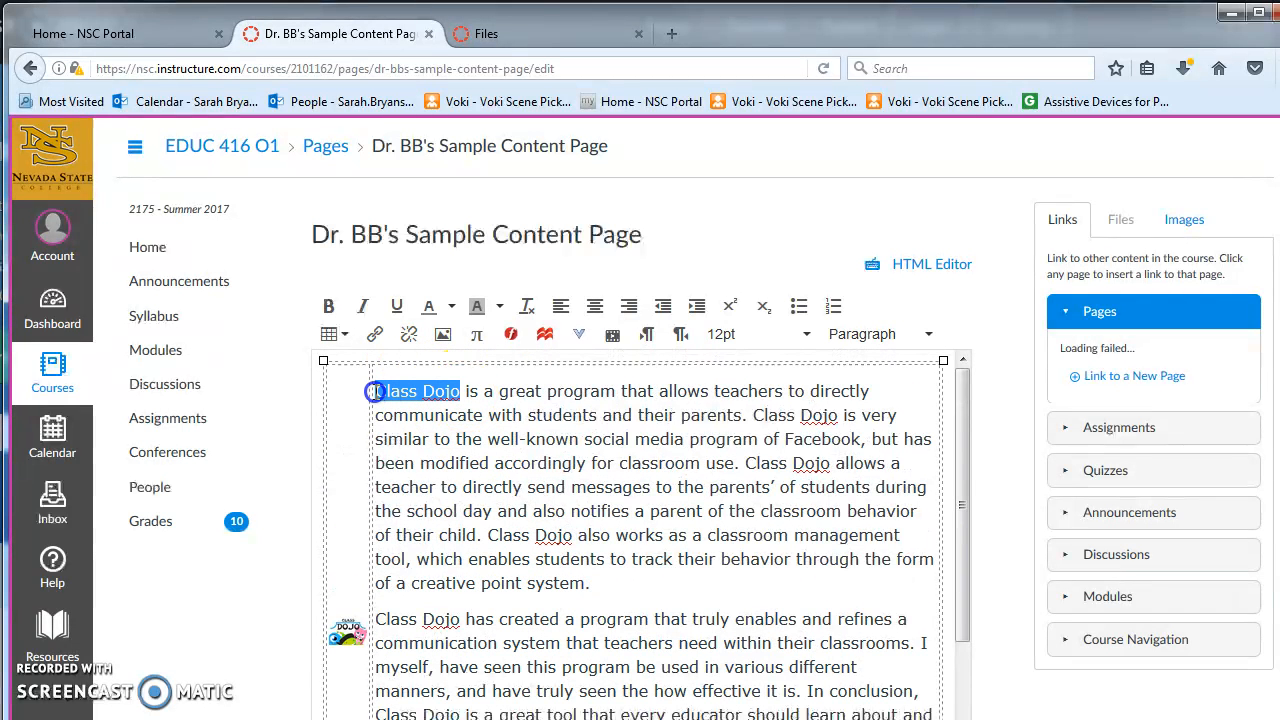
pyautogui.click(375, 334)
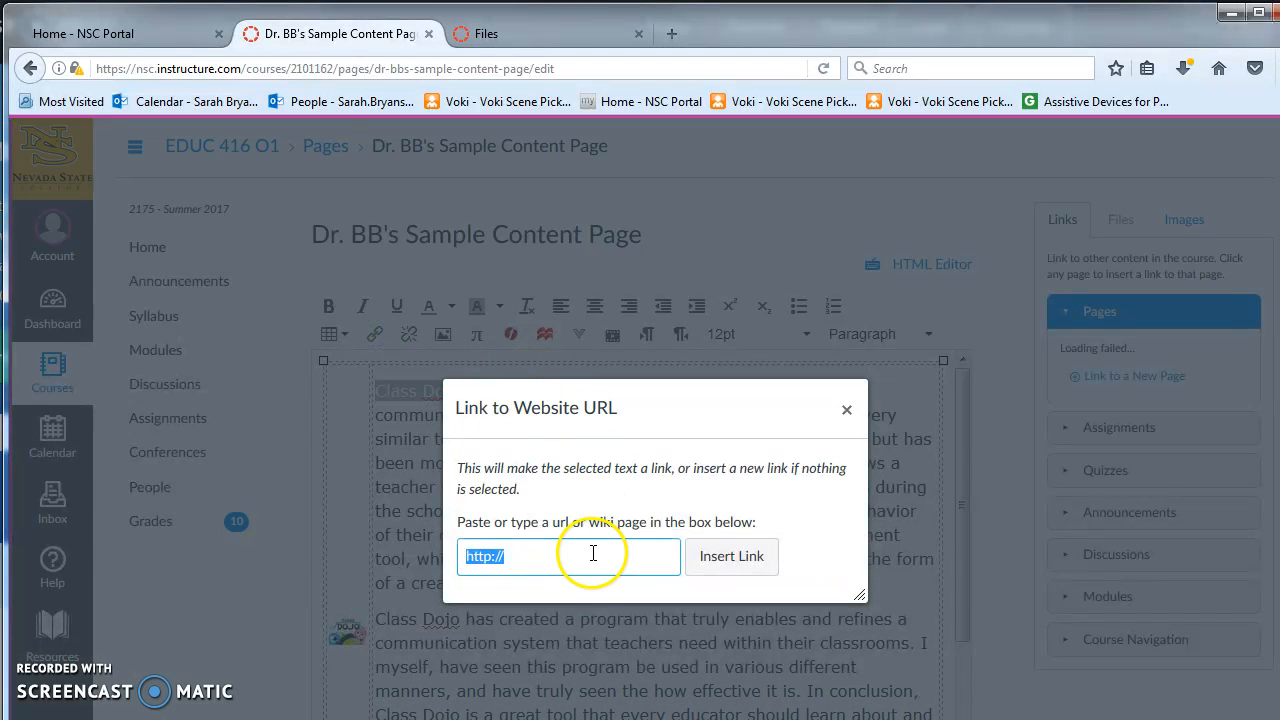
pyautogui.write('https://www.classdojo.com/')
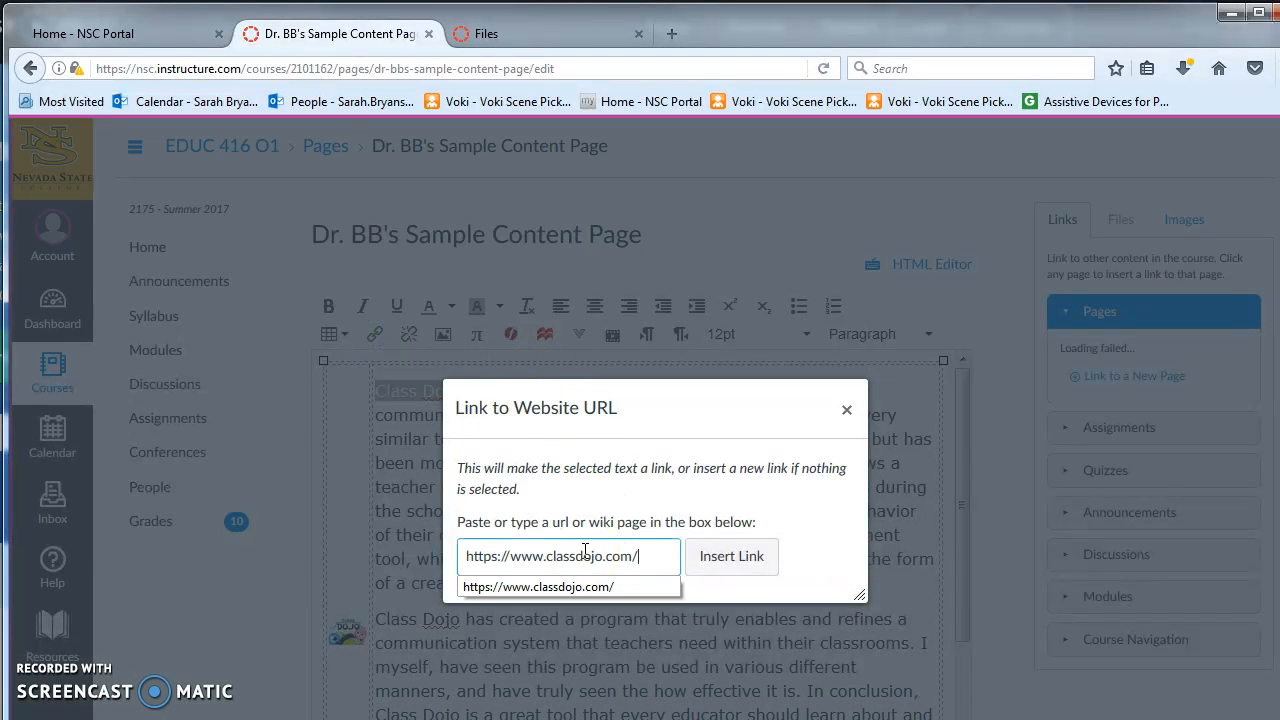
pyautogui.click(731, 556)
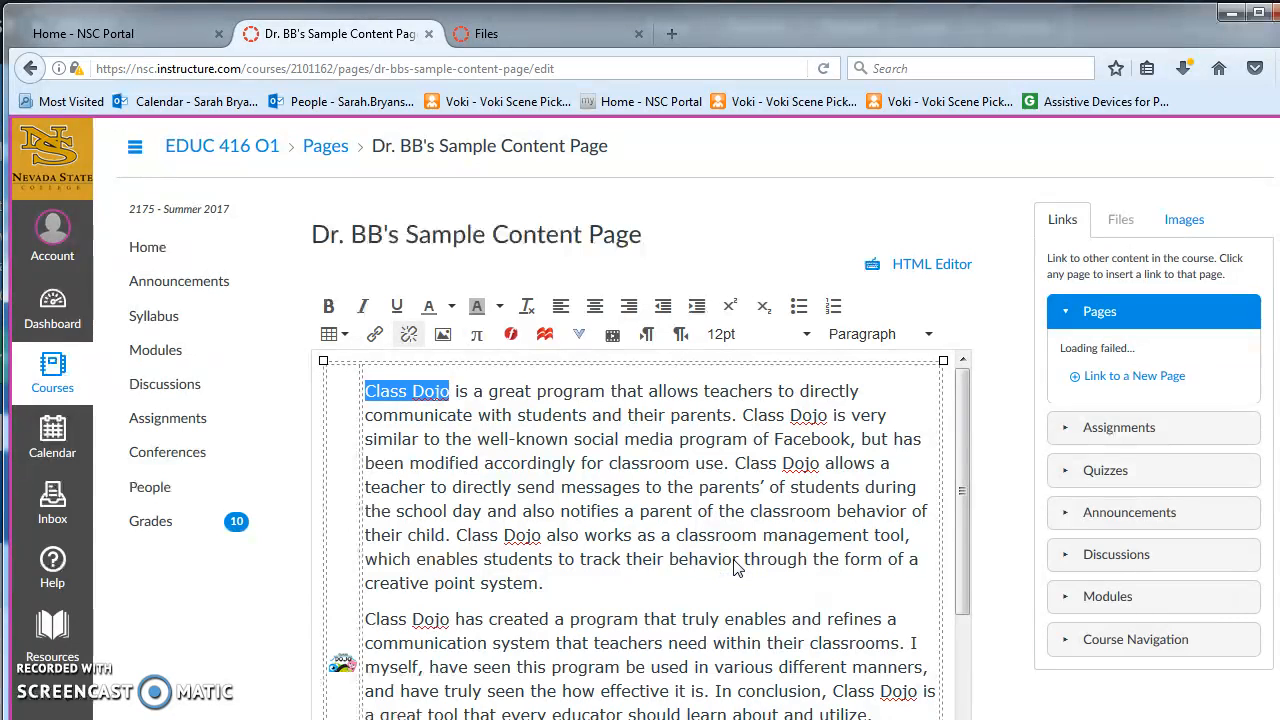
pyautogui.click(735, 560)
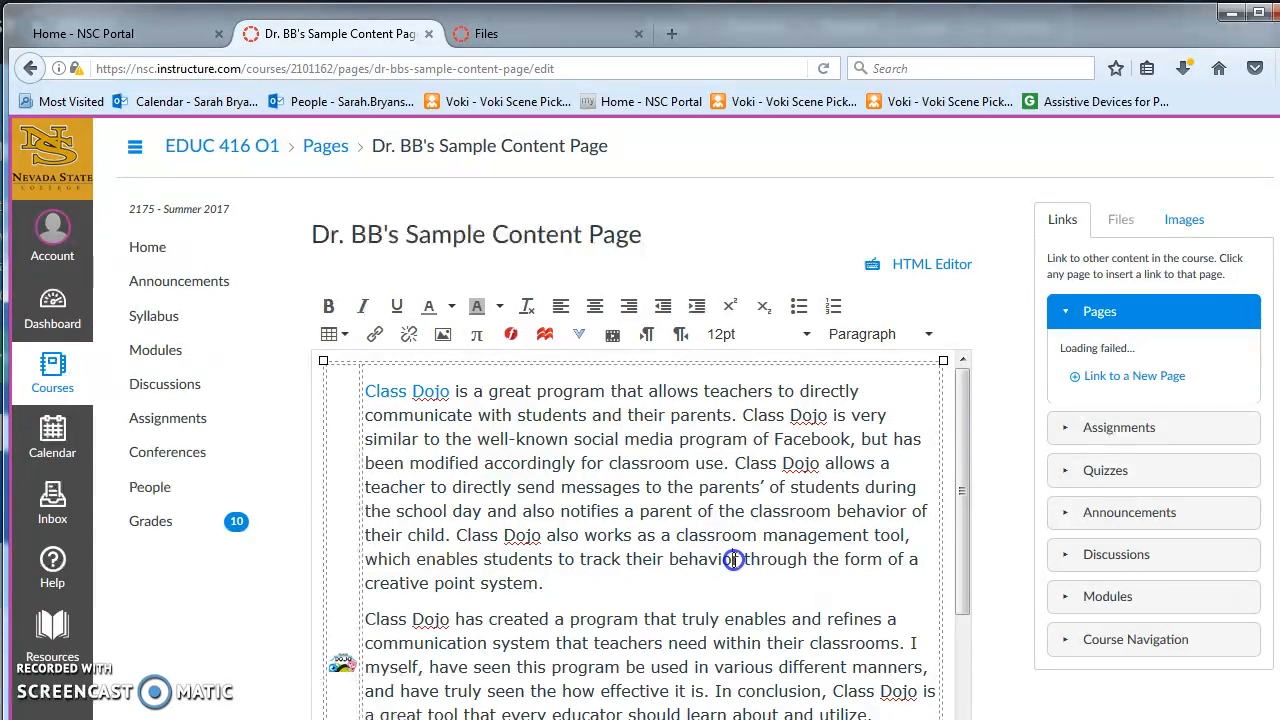
# Remove the empty lines between the text's final paragraph and the YouTube video link.
pyautogui.scroll(-4, 737, 625)
pyautogui.click(432, 584)
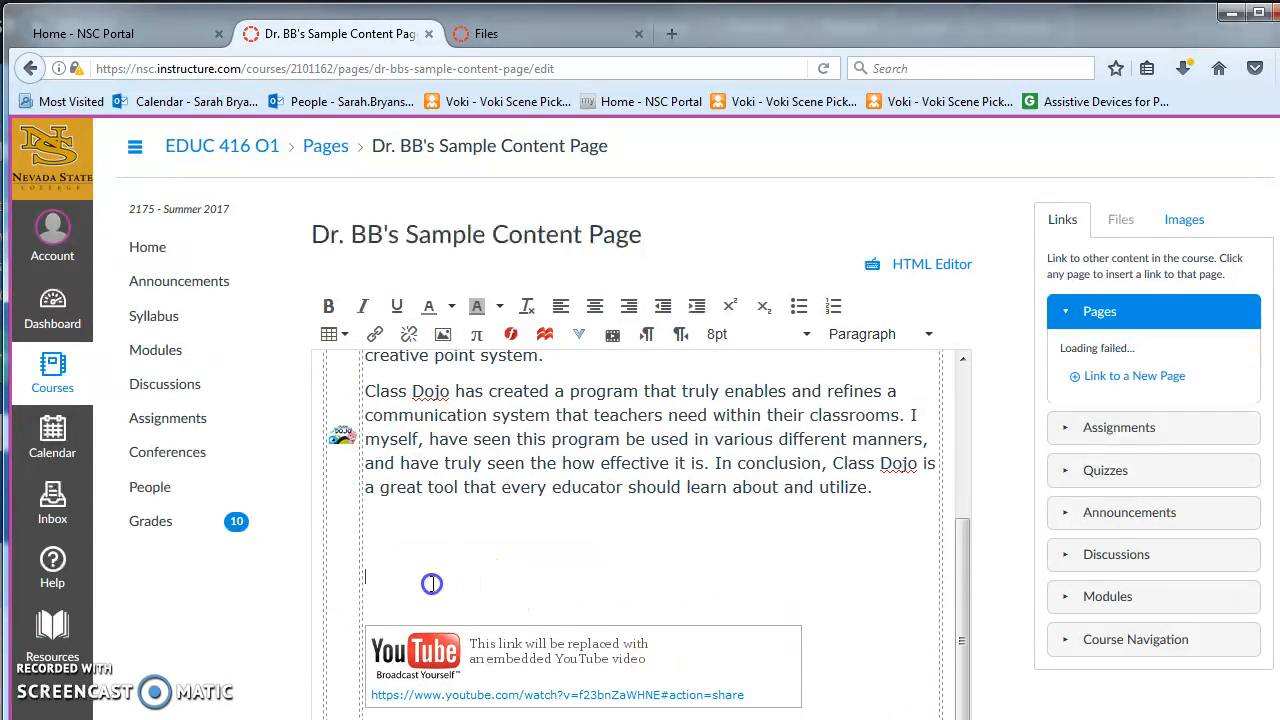
pyautogui.press('BackSpace')
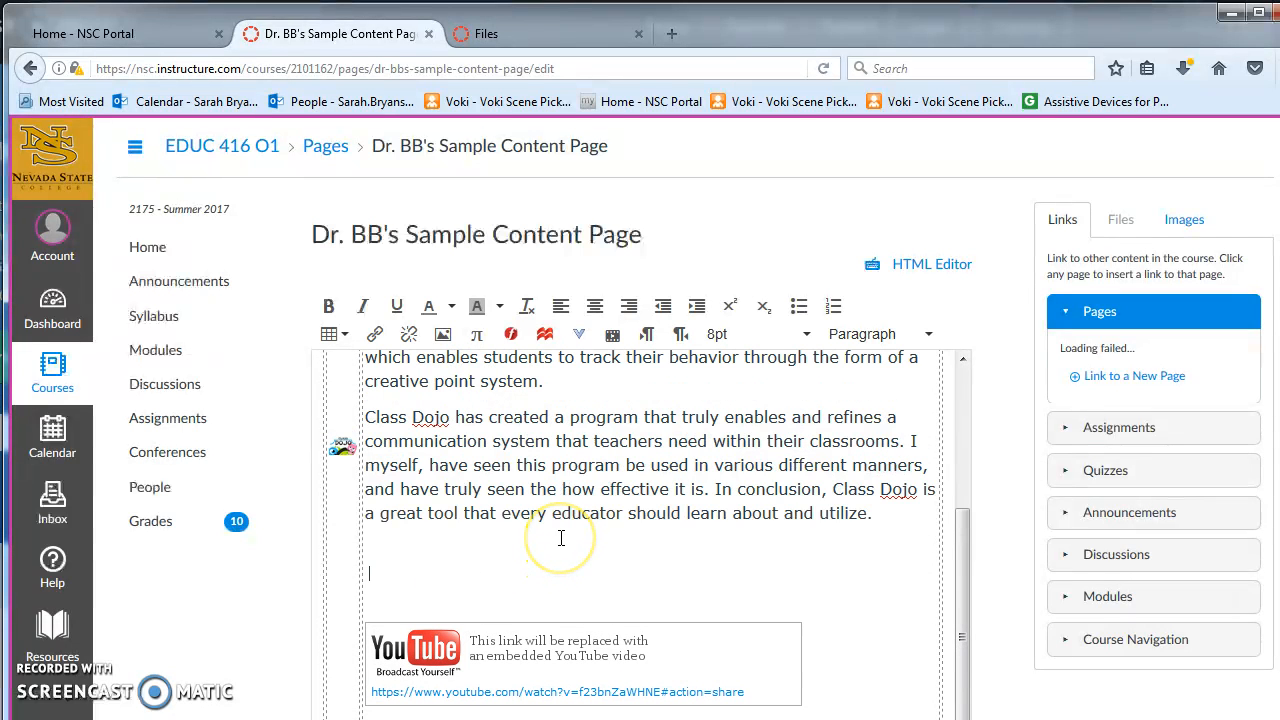
pyautogui.press('BackSpace')
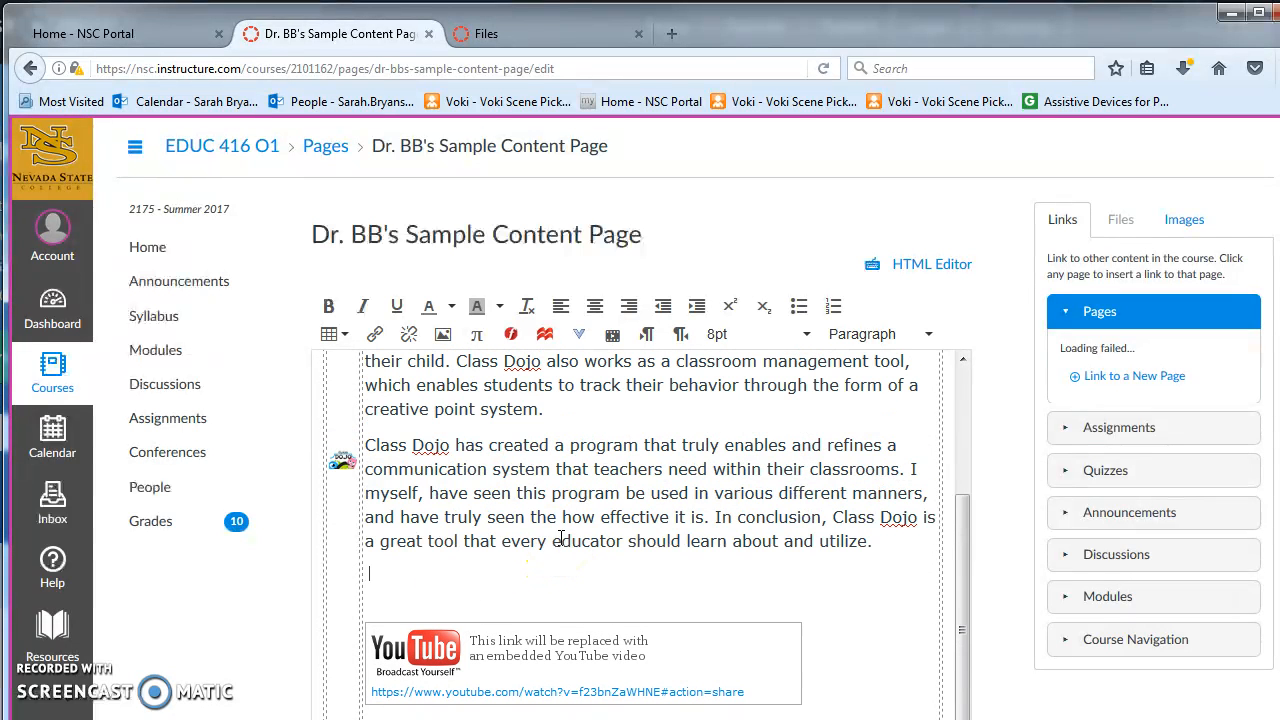
pyautogui.click(426, 596)
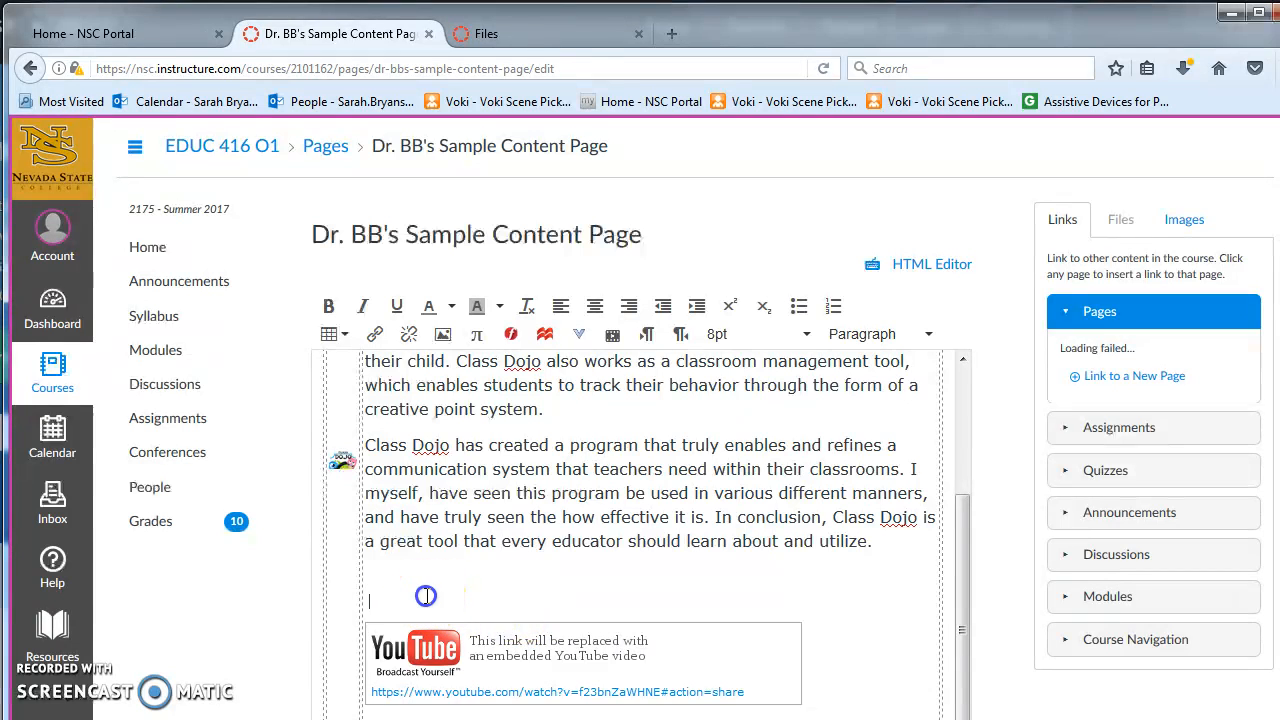
pyautogui.press('BackSpace')
pyautogui.press('BackSpace')
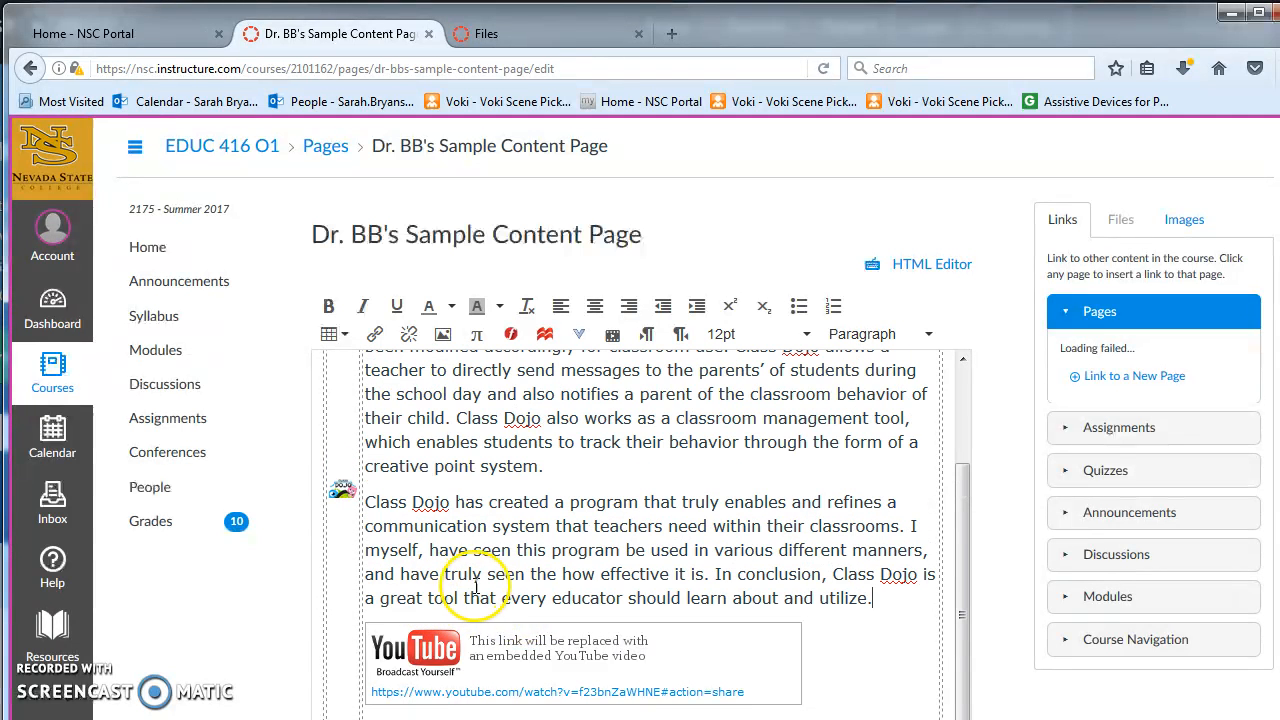
# Save the content page.
pyautogui.scroll(-2, 887, 596)
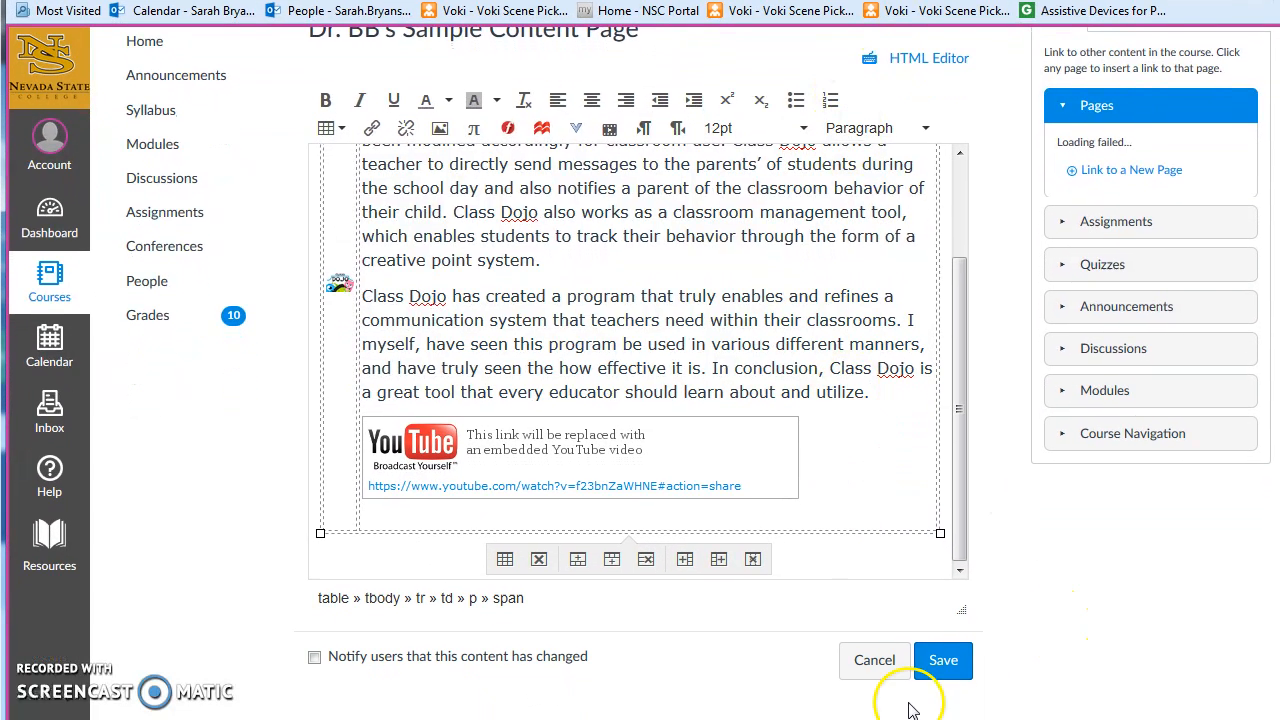
pyautogui.click(938, 668)
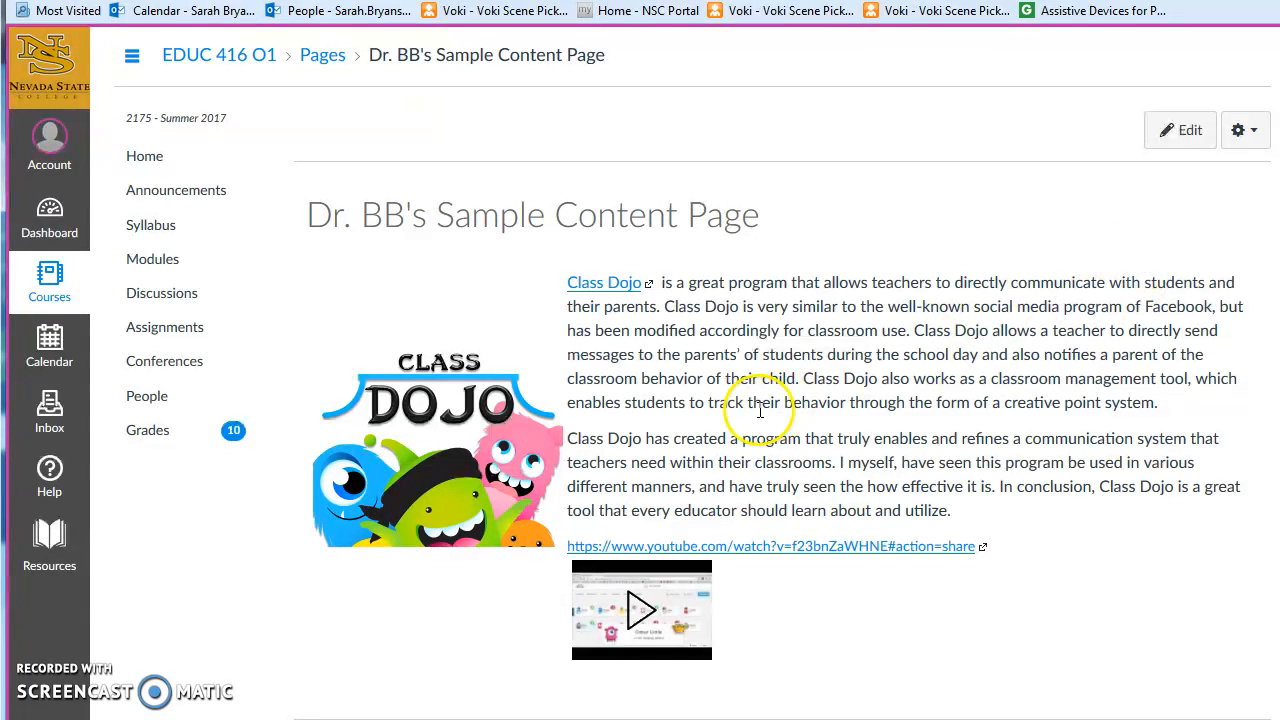
# Reopen the page for editing and try to resize the ClassDojo image in the first cell.
pyautogui.click(1176, 136)
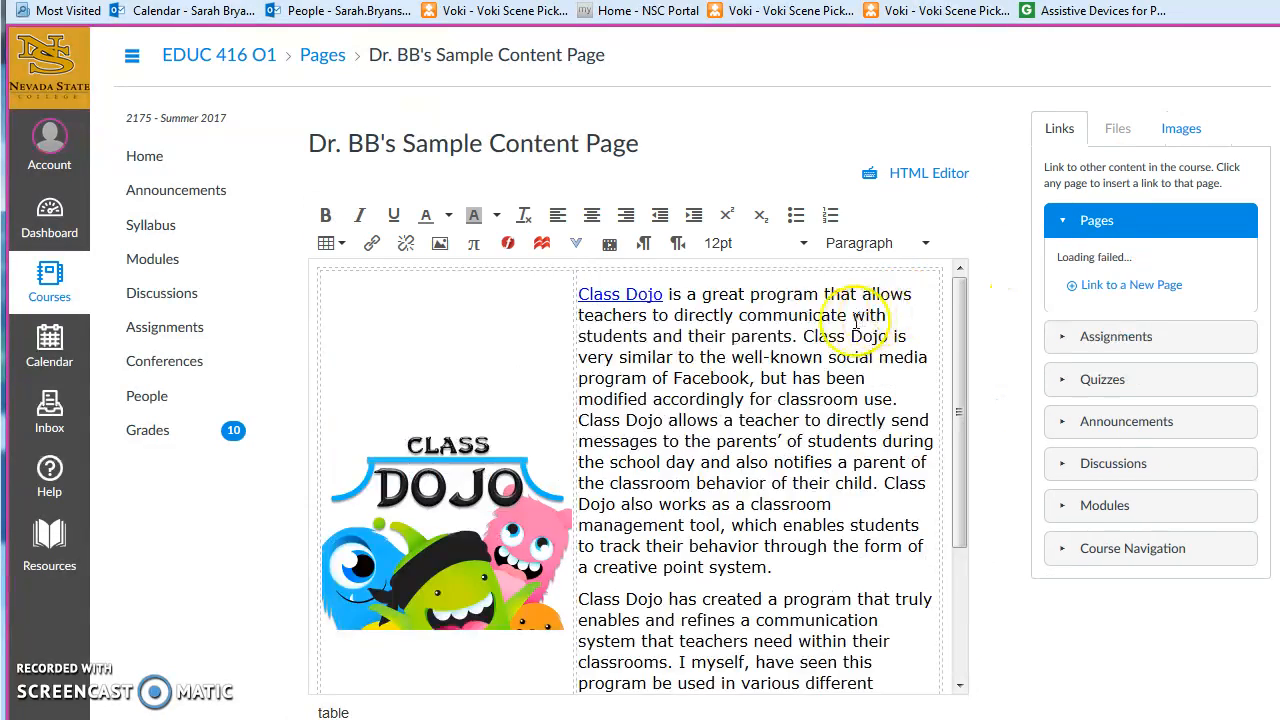
pyautogui.click(345, 486)
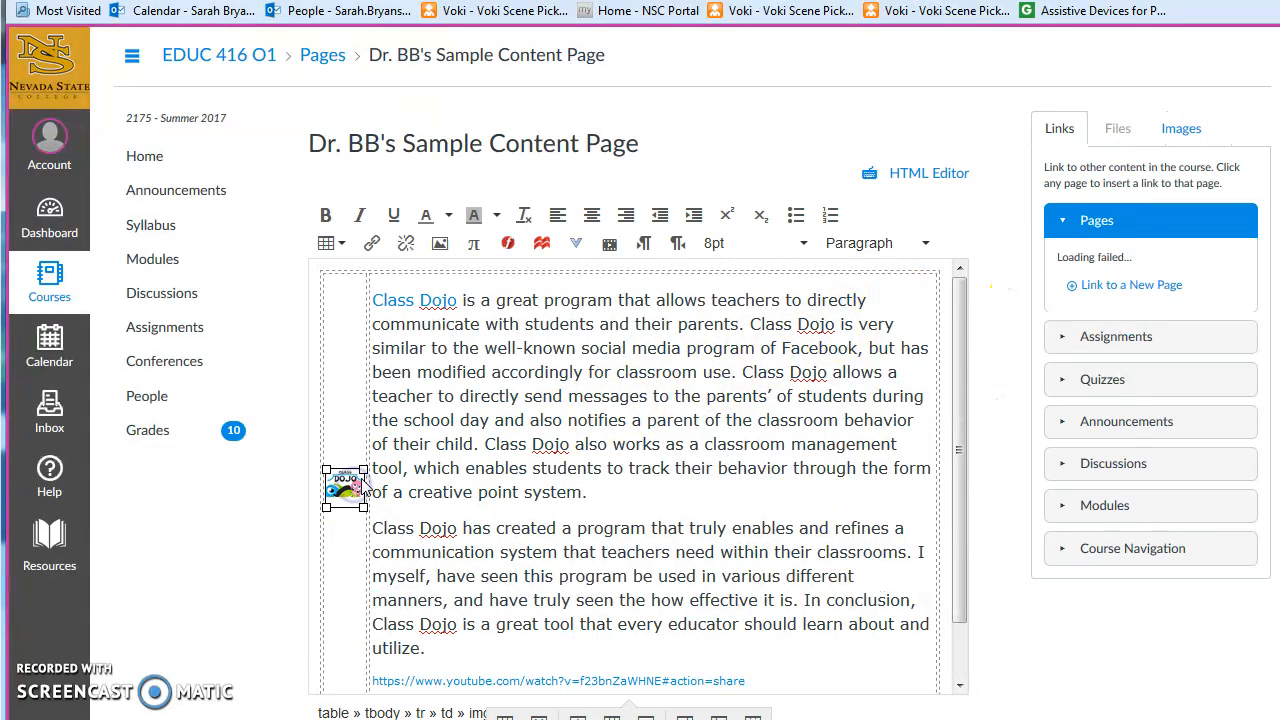
pyautogui.moveTo(364, 469); pyautogui.dragTo(564, 409)
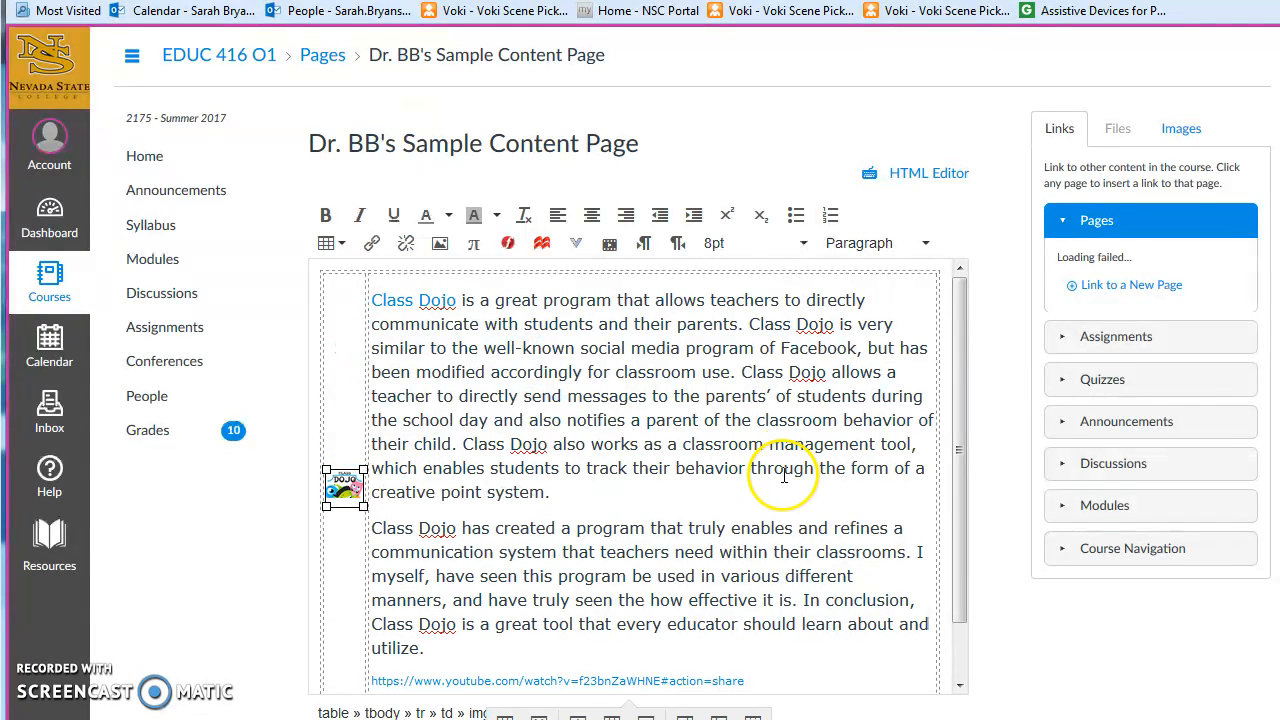
# Save the edited page again.
pyautogui.scroll(-1, 784, 475)
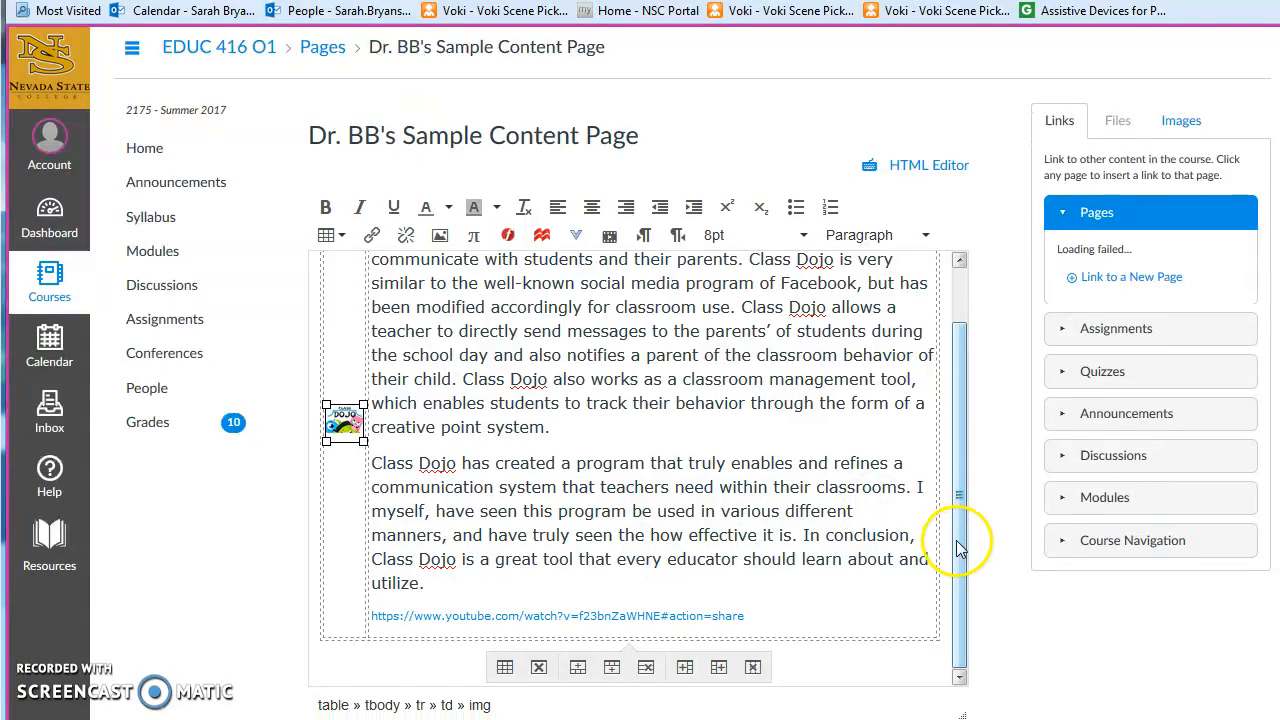
pyautogui.scroll(-2, 960, 540)
pyautogui.click(945, 660)
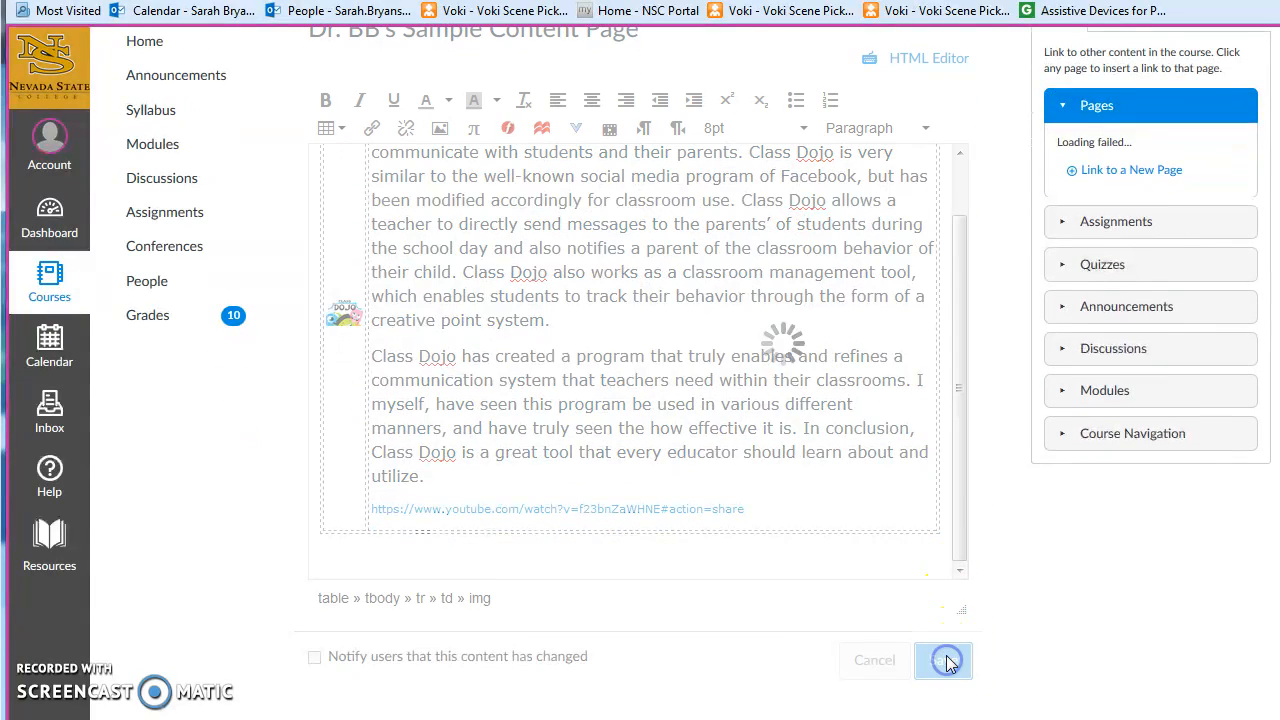